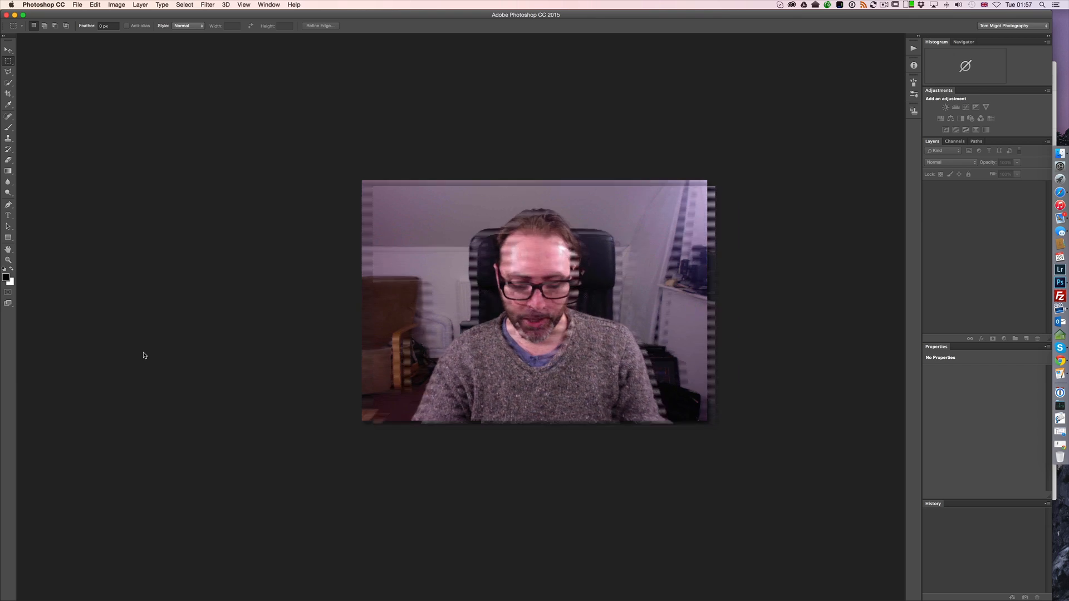
Step: Create a new document from the 1920 px x 1080 px Transparent preset with transparent background contents
key(super+n)
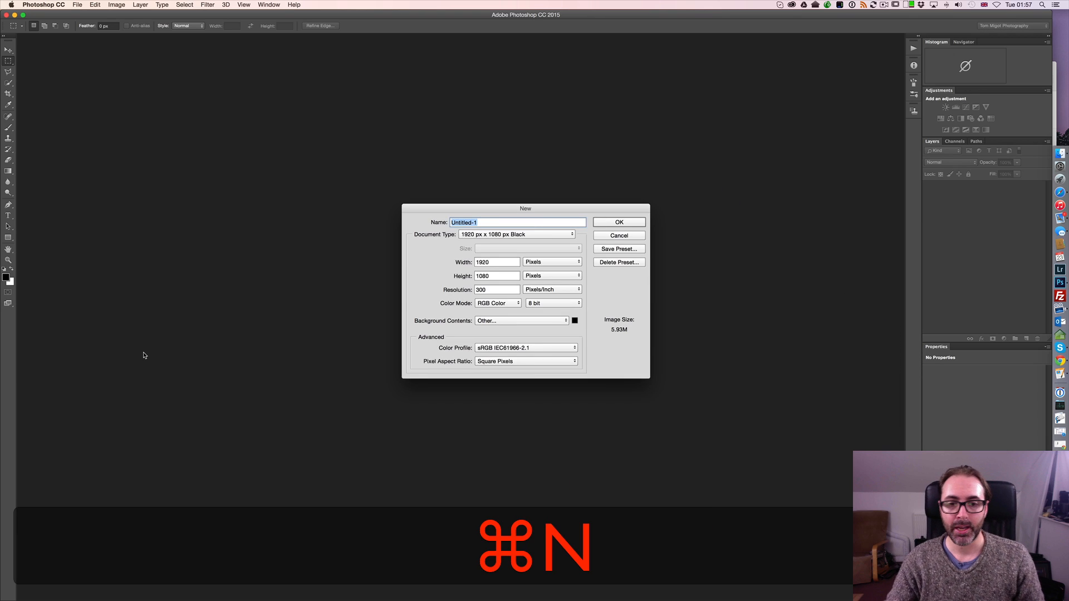
click(510, 235)
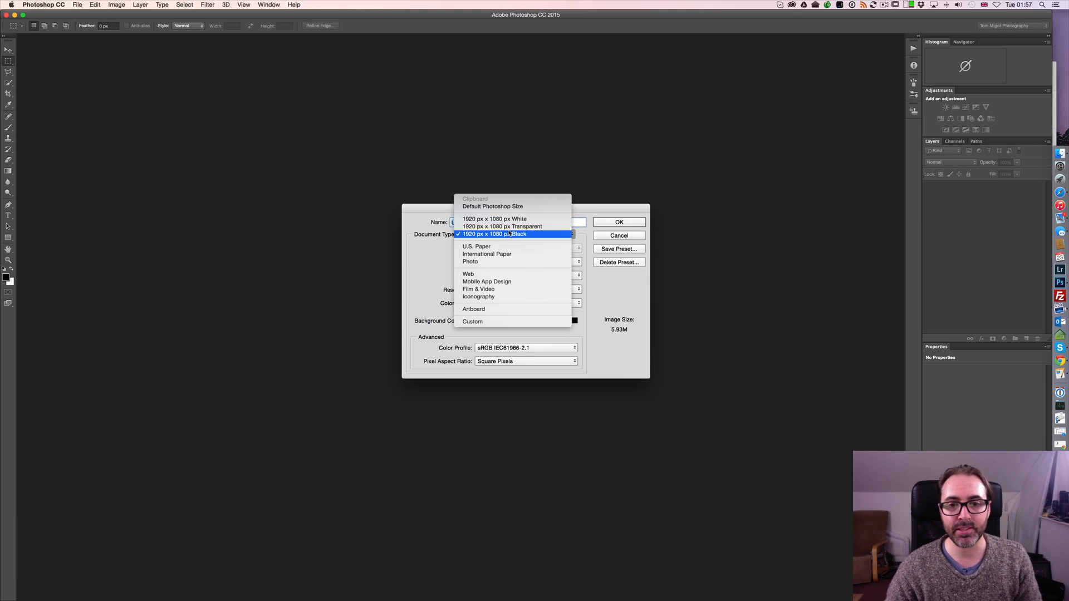
click(504, 223)
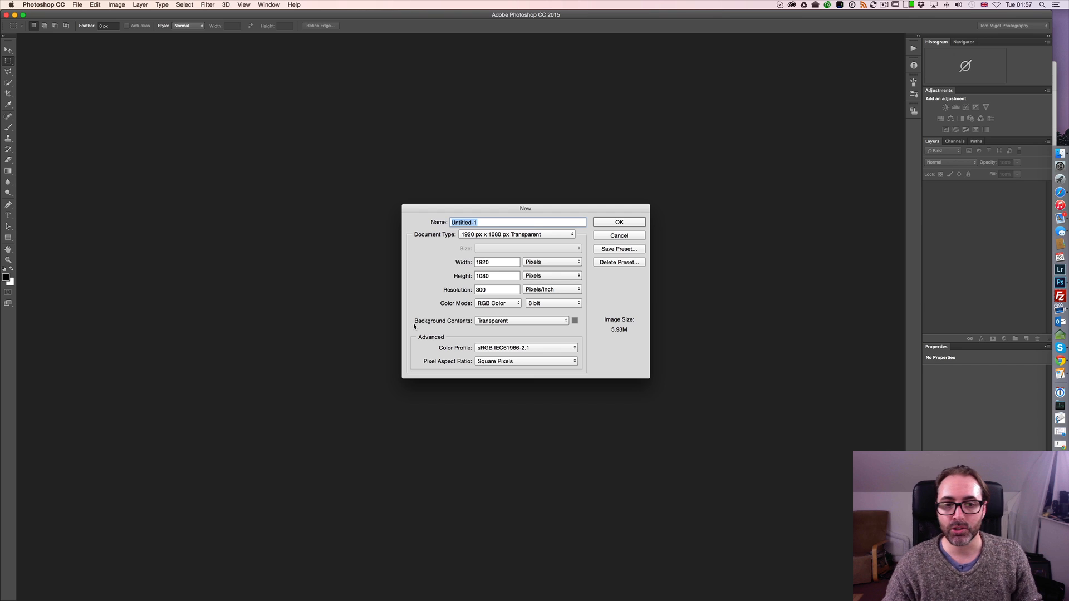
click(488, 324)
click(490, 322)
click(617, 222)
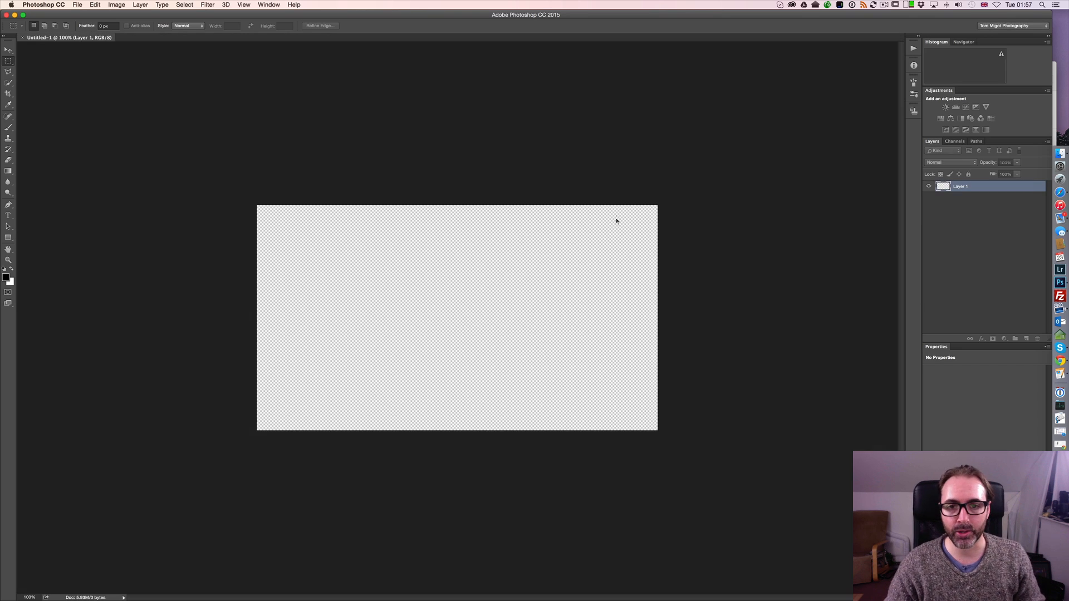
Step: Draw a freehand rectangular marquee selection in the canvas's upper-left area with the Normal style
key(super)
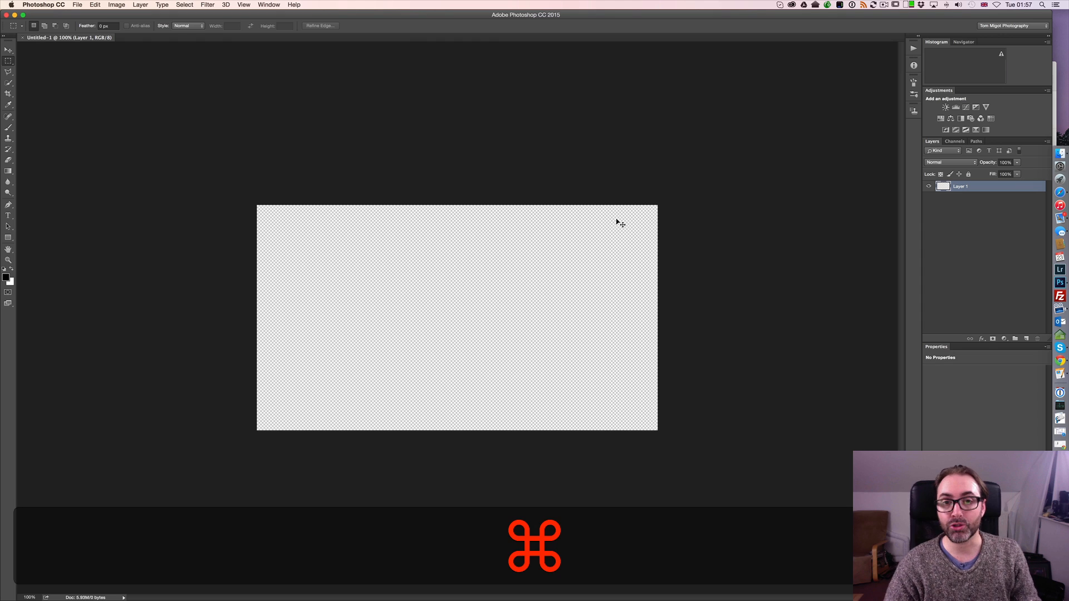
key(super+0)
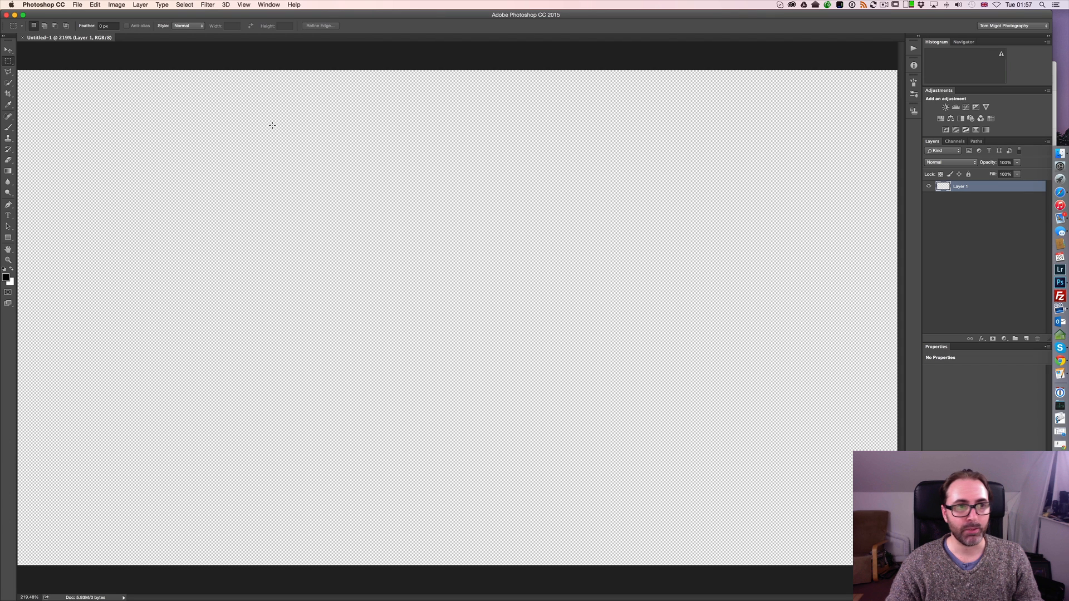
drag(287, 134, 433, 213)
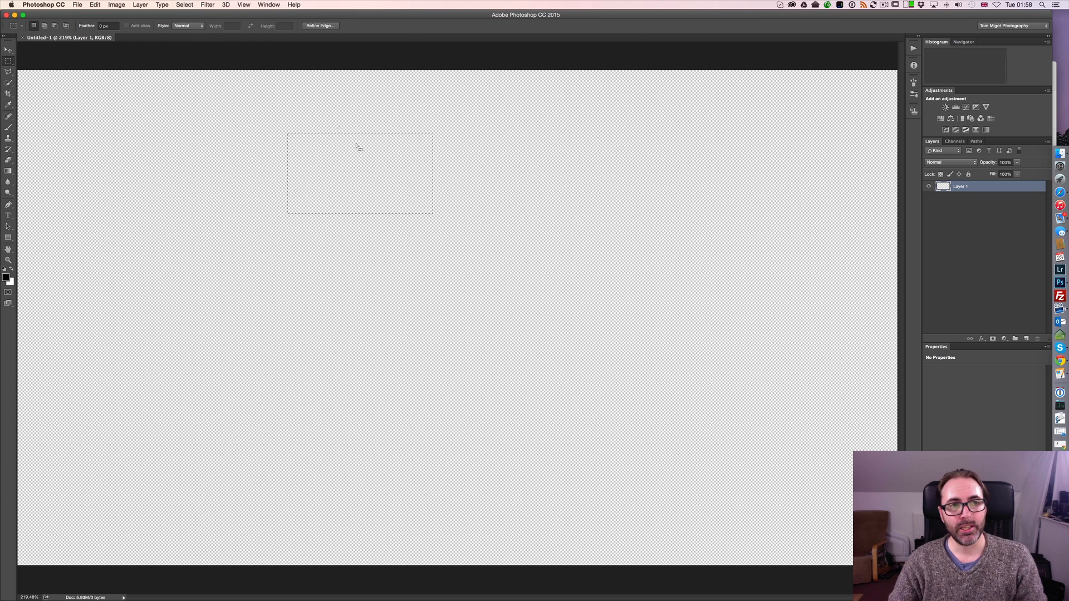
Step: Switch the marquee style to Fixed Size and place a 1 cm by 2 cm selection near the canvas's upper middle
click(177, 26)
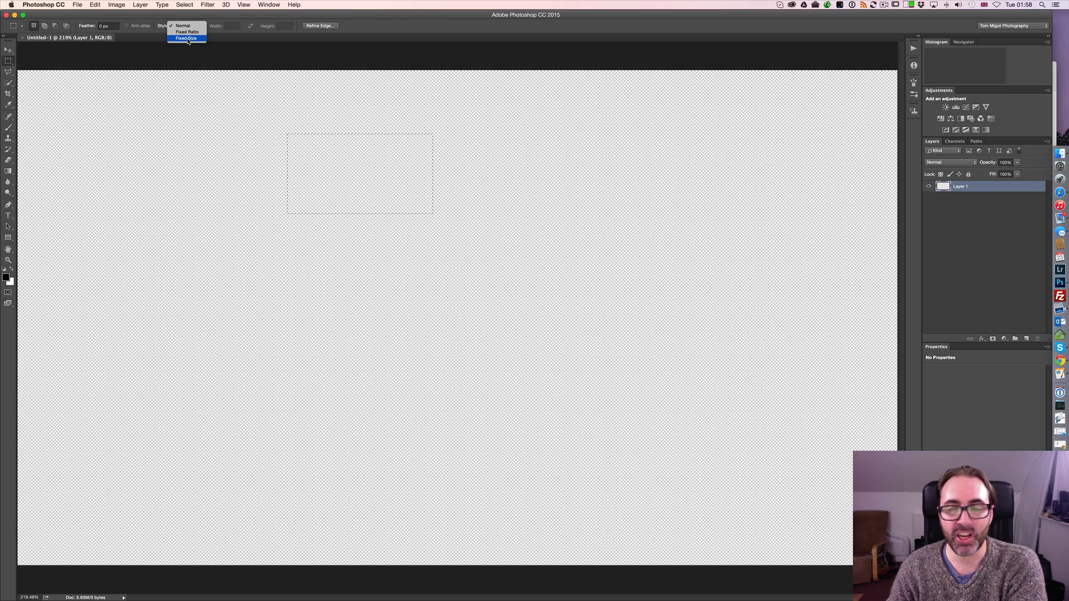
click(188, 38)
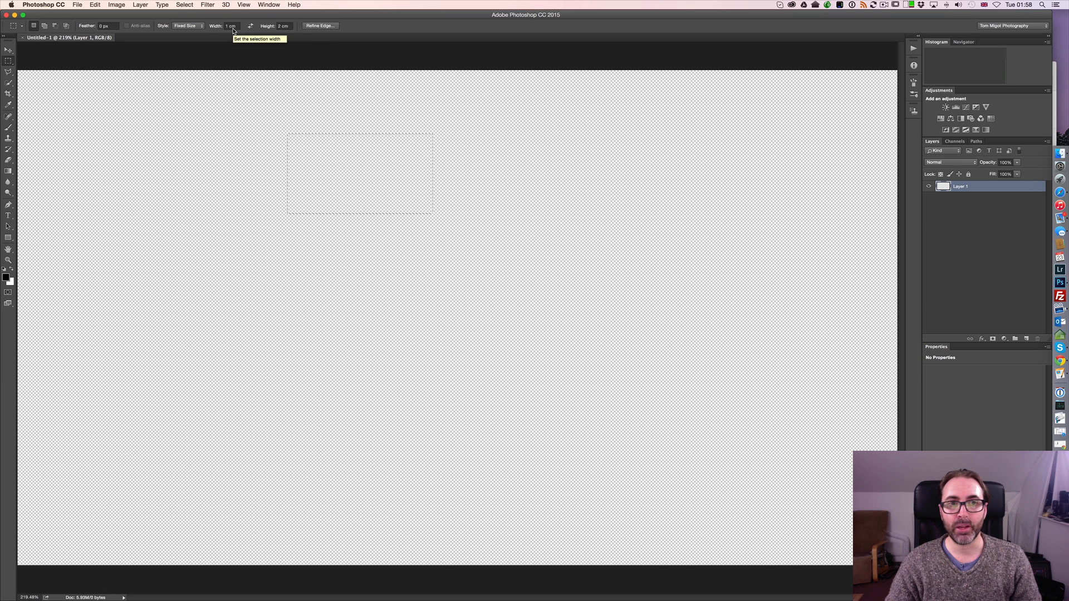
click(492, 118)
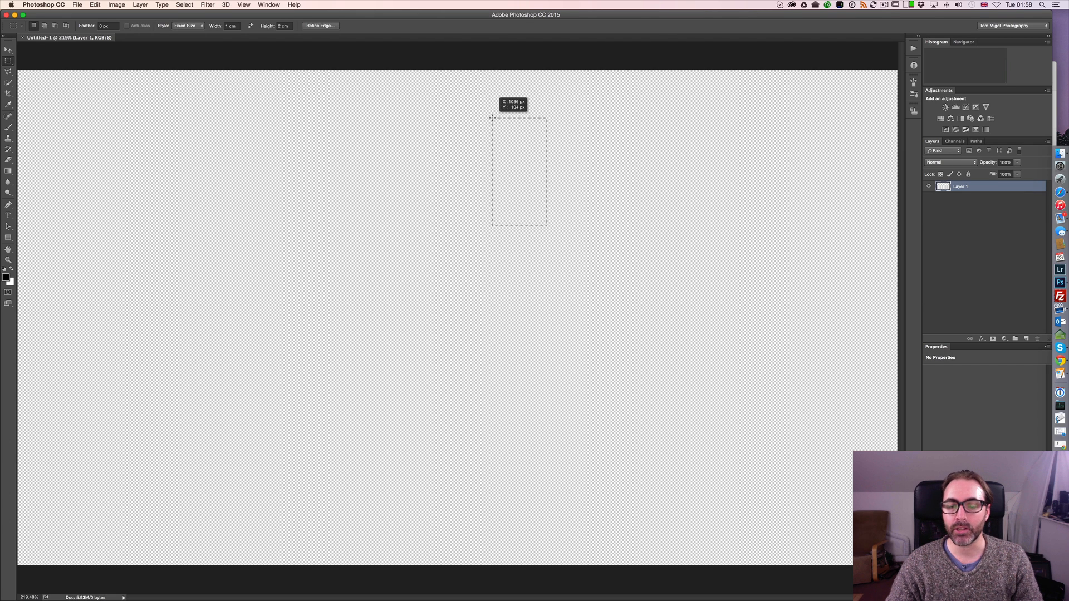
drag(492, 118, 442, 168)
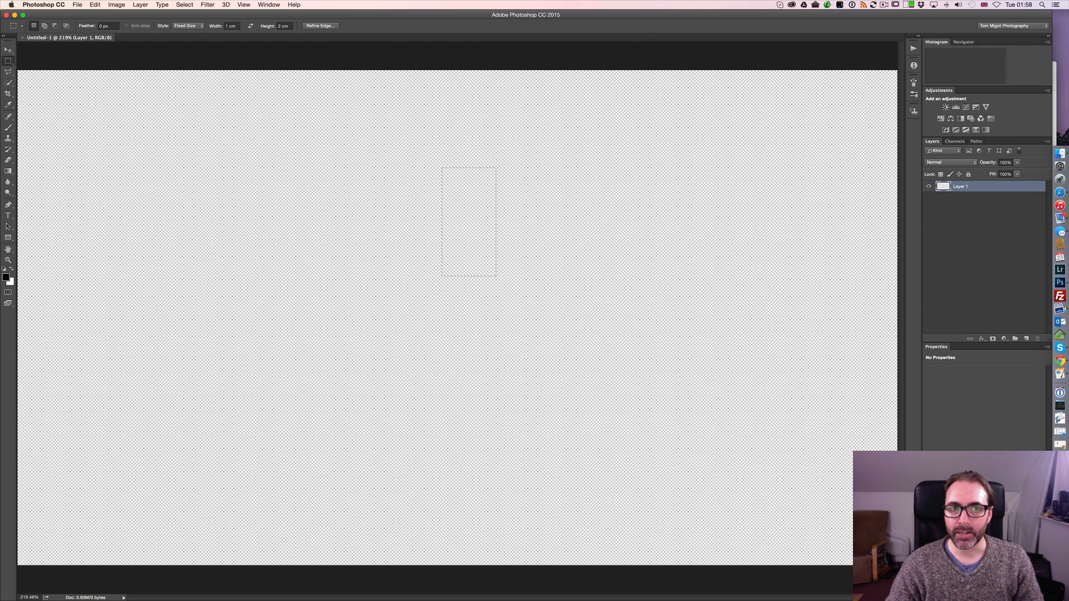
Step: Set the fixed selection size to 200 px wide by 200 px high and place it near the canvas's upper middle
click(232, 26)
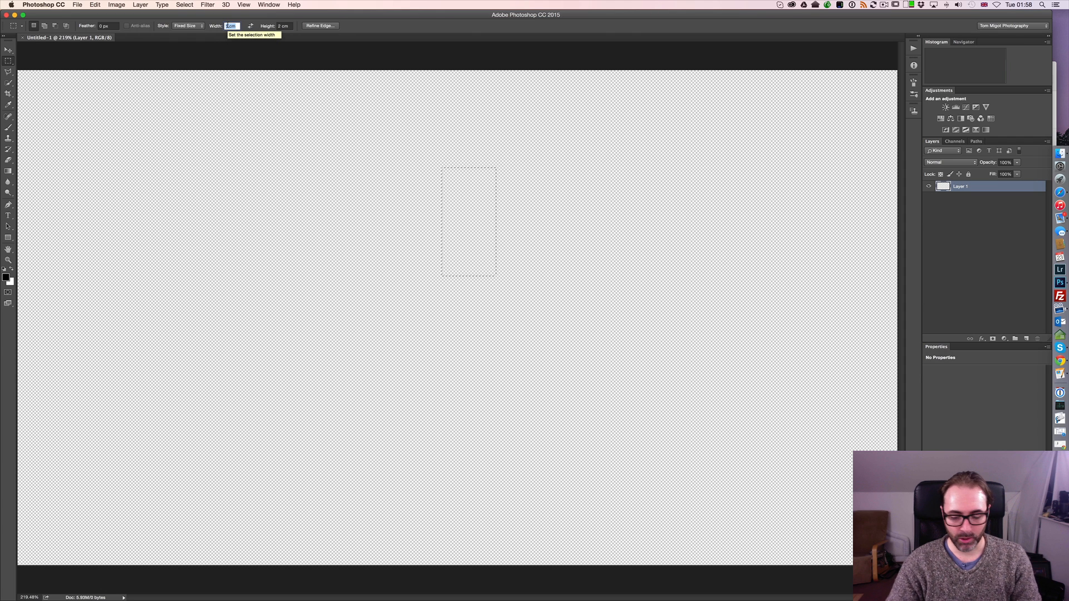
text(200 px)
key(Tab)
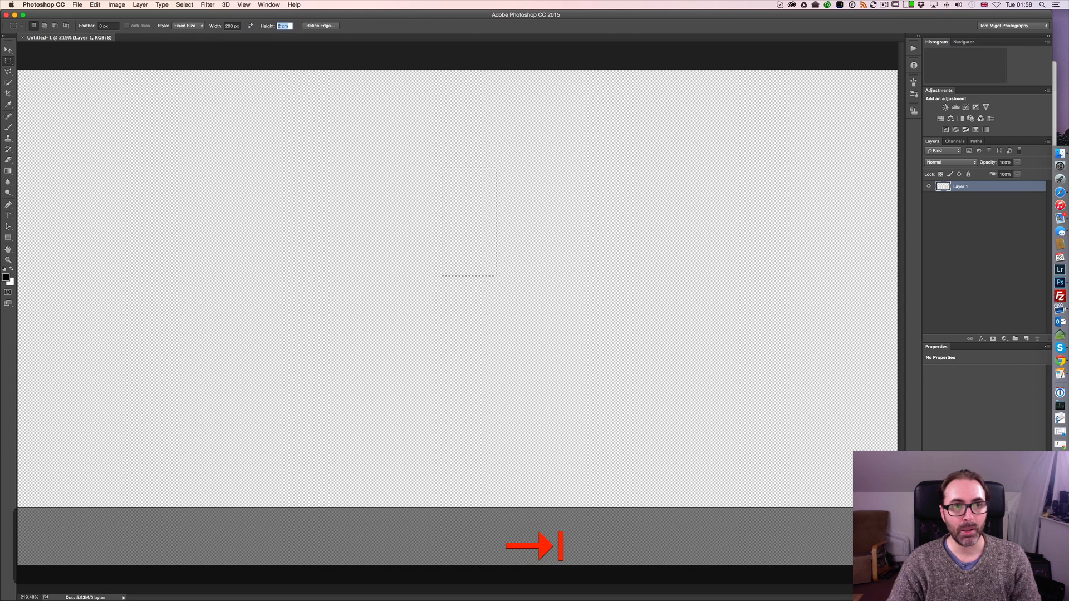
text(200px)
key(Return)
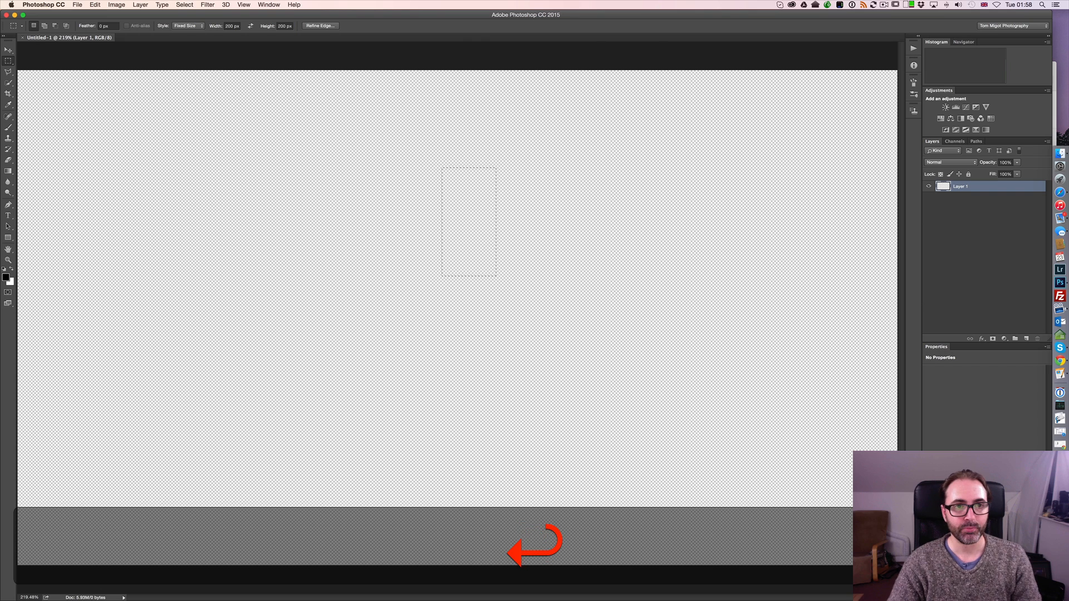
click(558, 128)
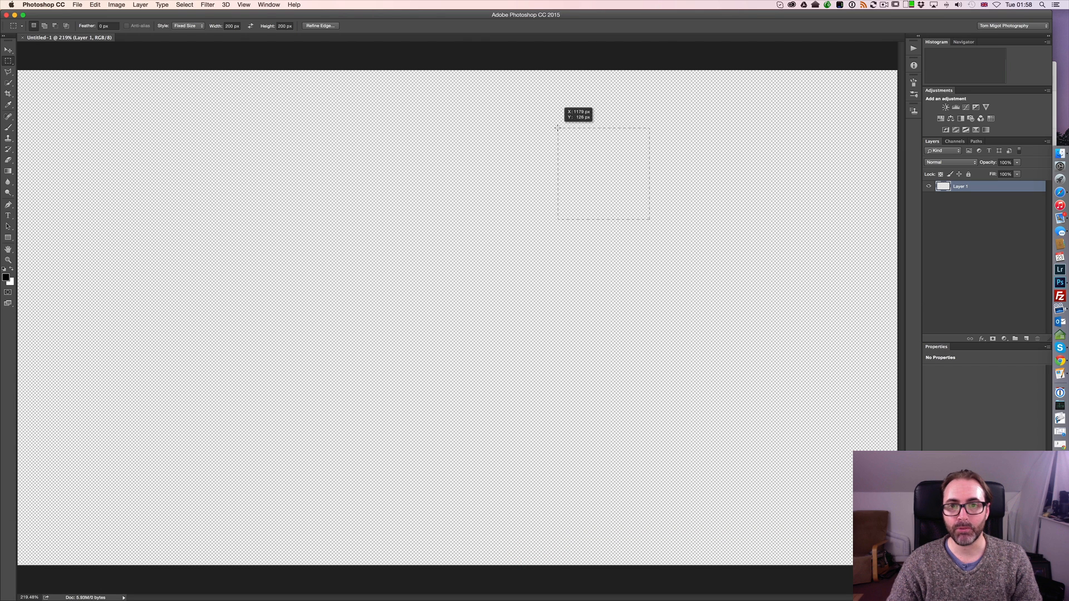
drag(558, 128, 441, 131)
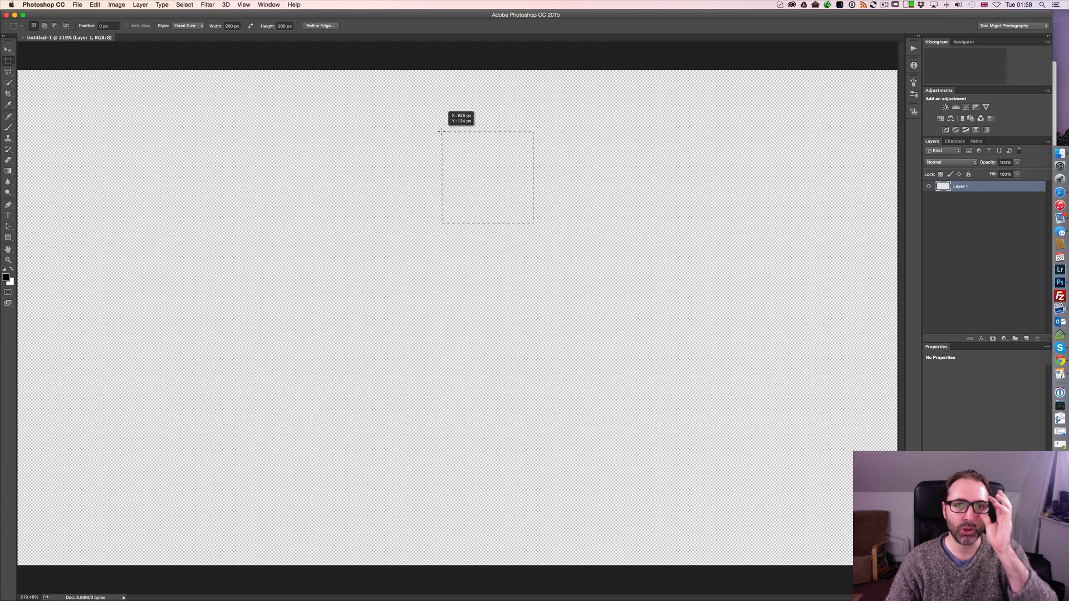
drag(441, 131, 441, 131)
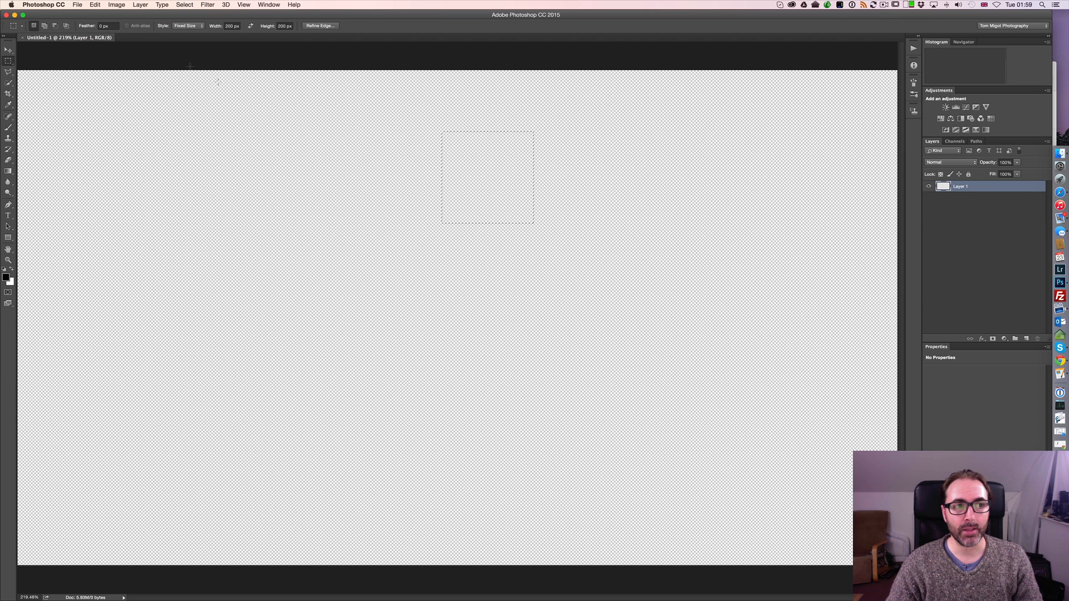
Step: Keep Pixels as the ruler unit in the Units & Rulers preferences and show the document's rulers
click(45, 5)
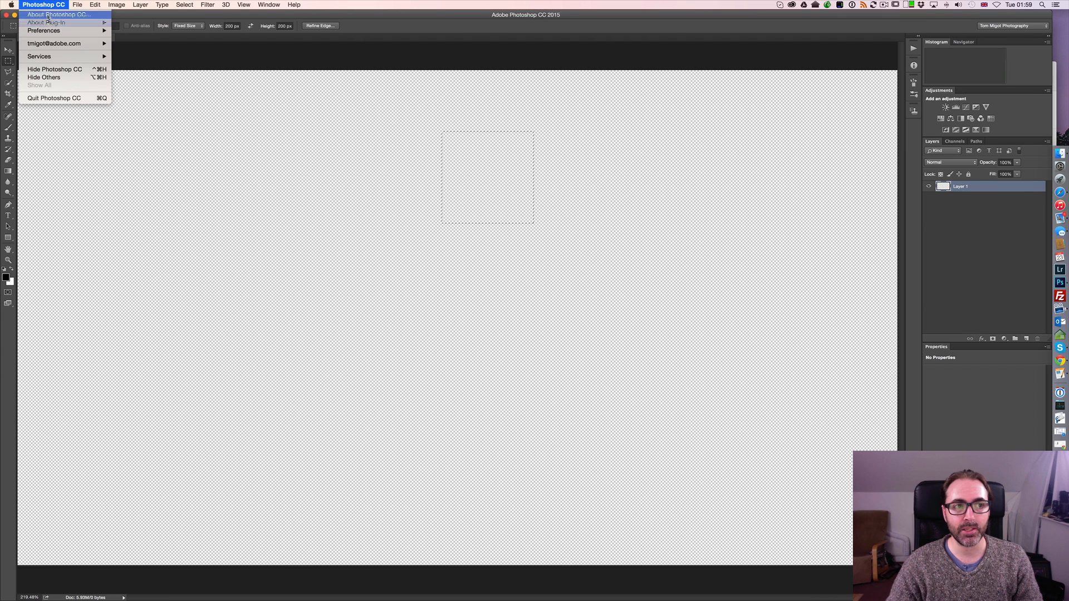
mouse_move(49, 31)
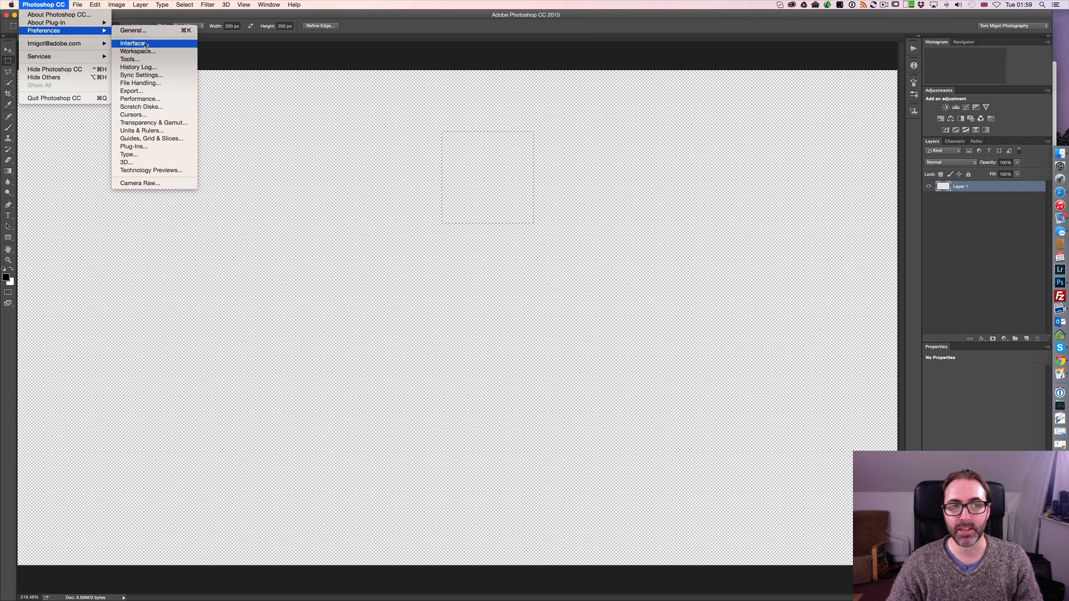
click(142, 131)
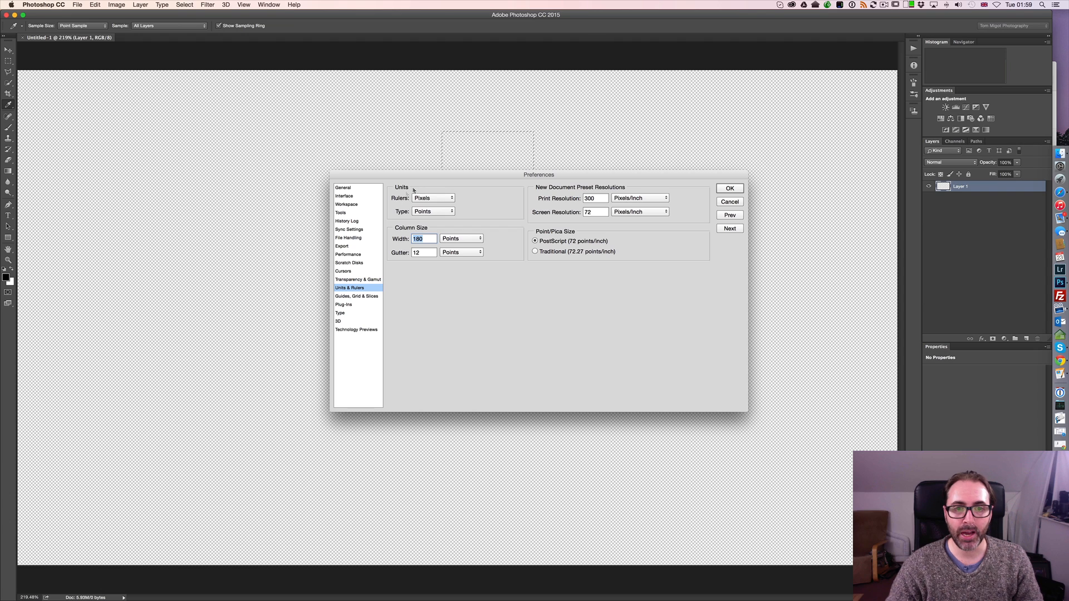
click(445, 198)
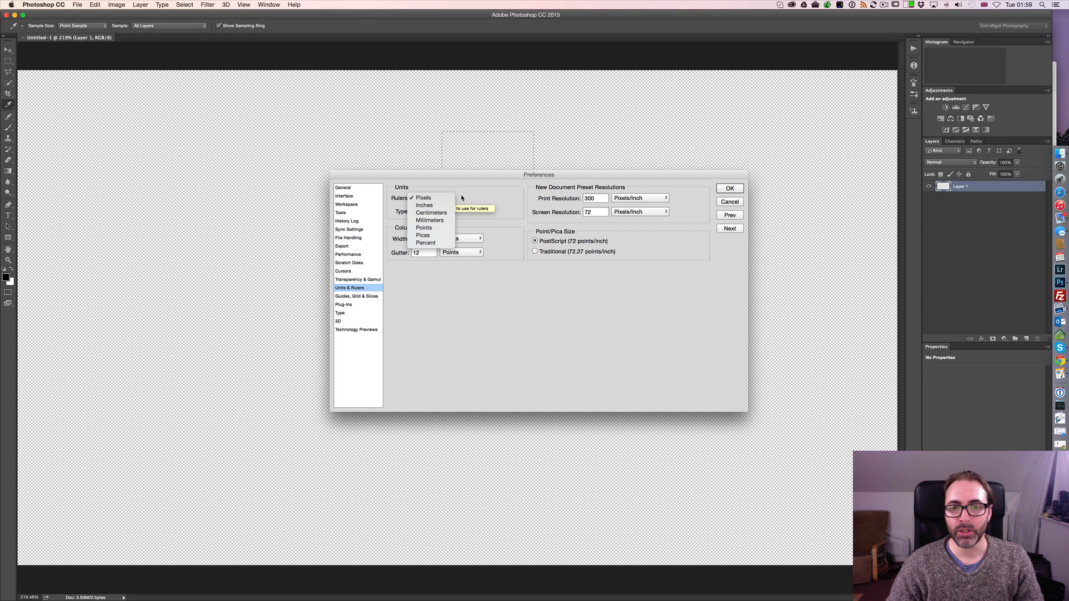
click(462, 198)
click(737, 193)
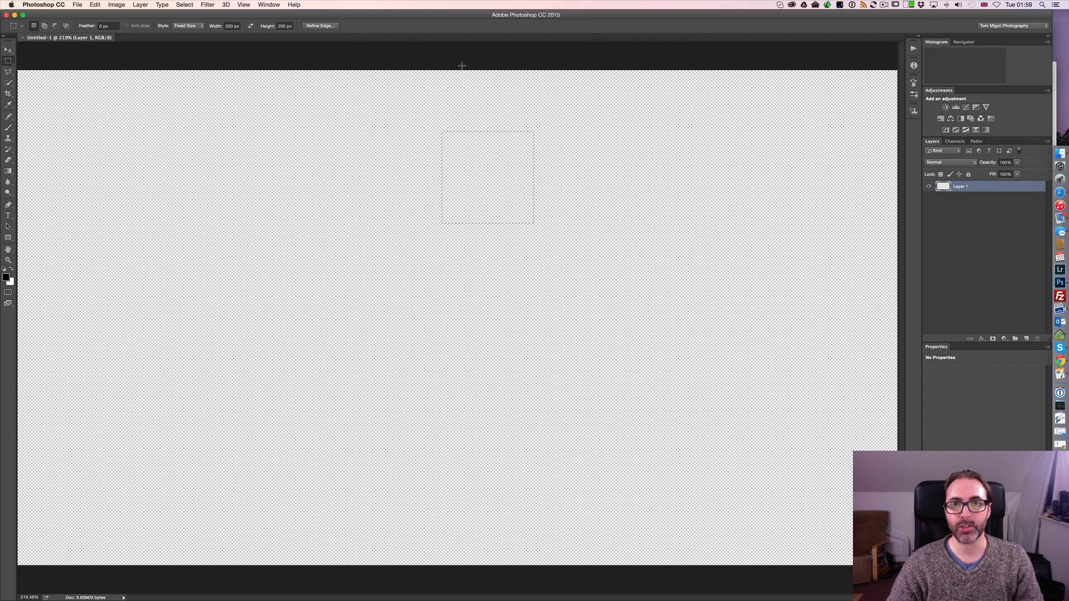
click(244, 5)
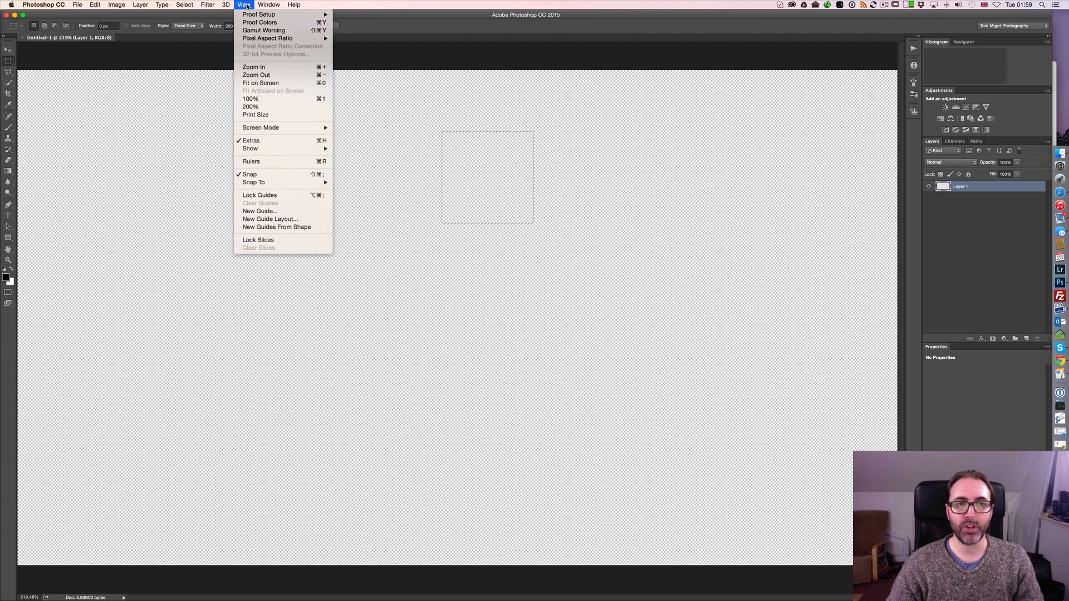
click(268, 162)
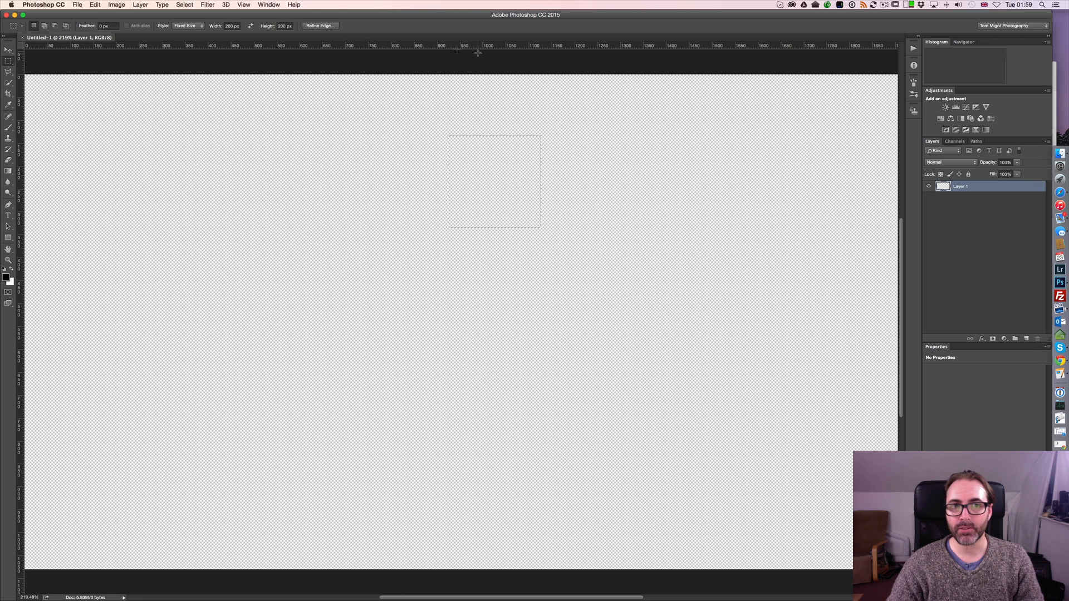
Step: Set the fixed selection size to 1 cm wide by 3 cm high and place it in the canvas's upper-left area
click(236, 26)
text(1 cm)
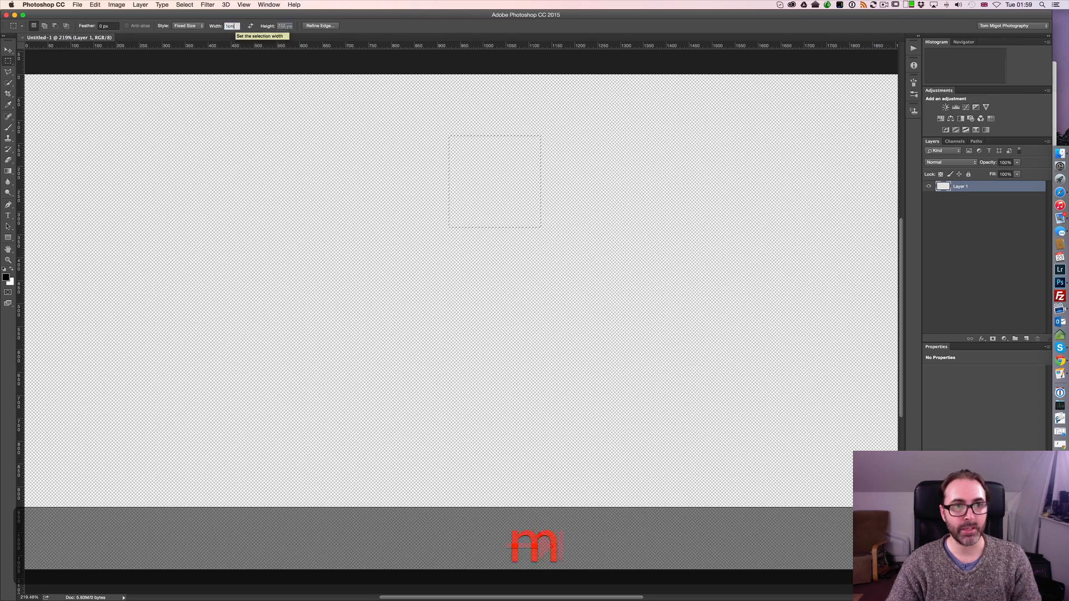
key(Tab)
text(3 cm)
key(Return)
click(231, 143)
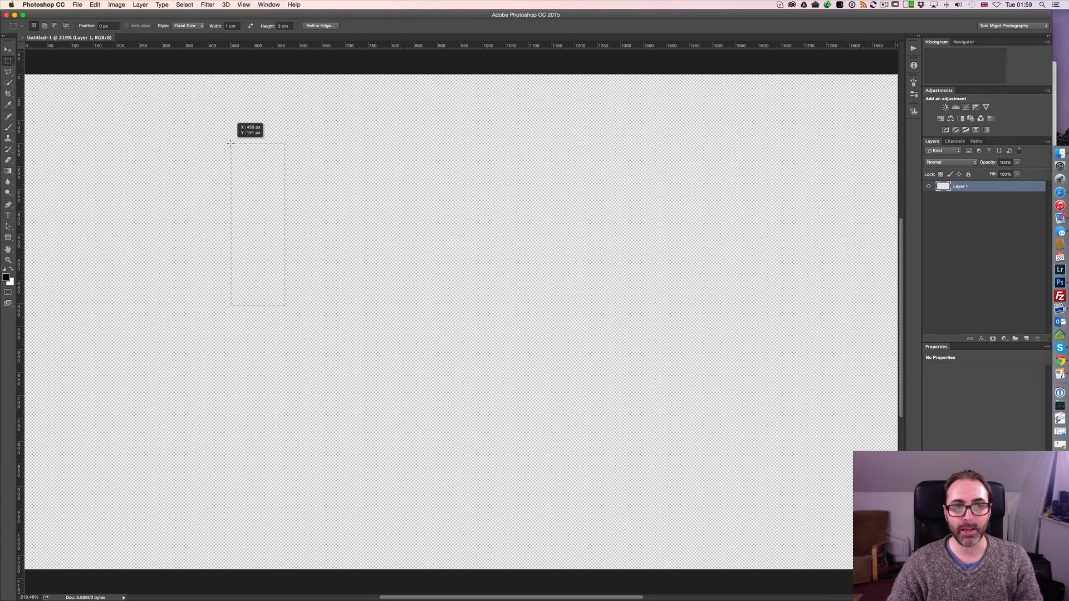
drag(230, 143, 255, 143)
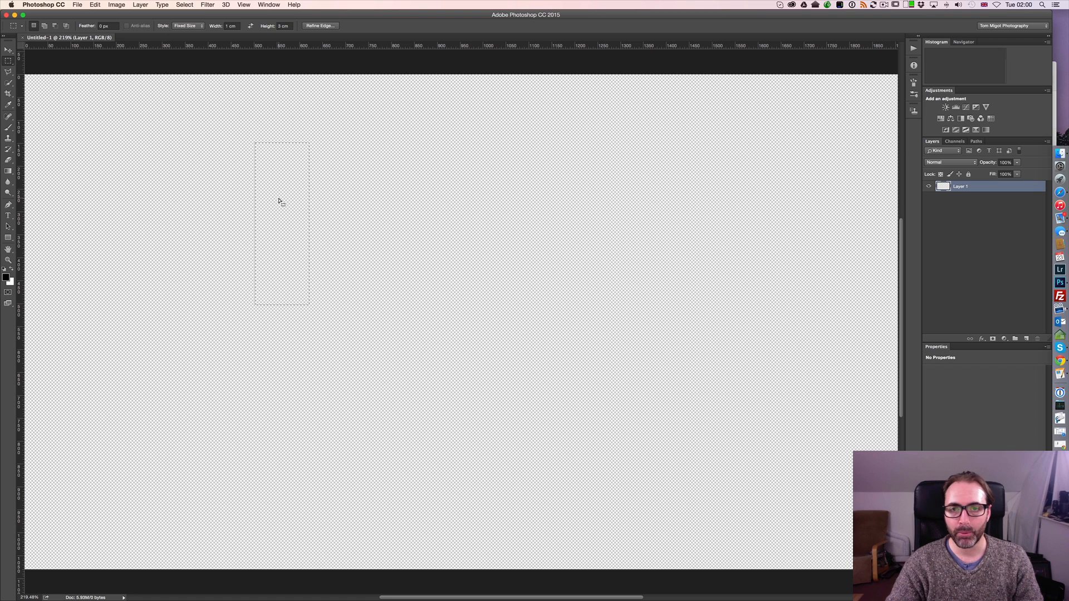
Step: Swap the fixed selection's width and height to 3 cm by 1 cm and place it near the canvas's upper middle
click(250, 27)
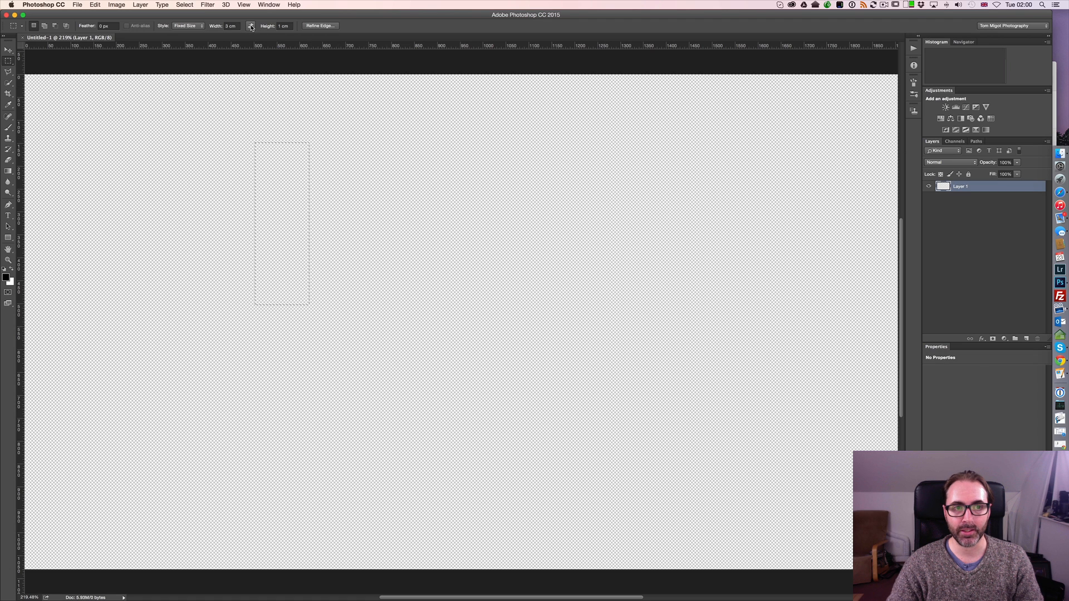
click(370, 128)
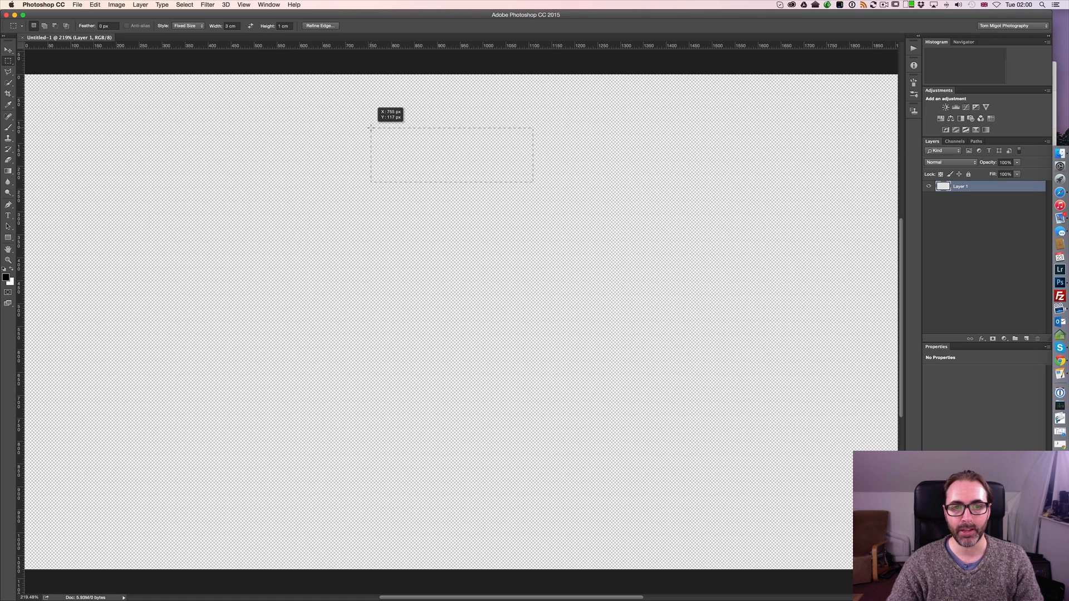
drag(370, 128, 374, 173)
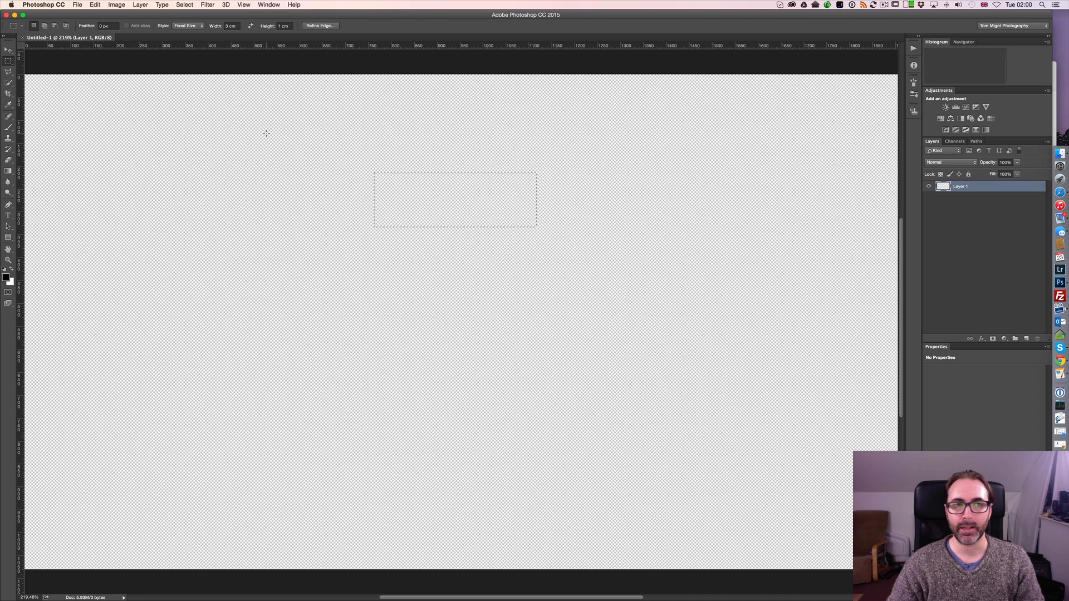
Step: Switch the marquee style to Fixed Ratio and draw a large 1:1 square selection on the canvas
click(194, 27)
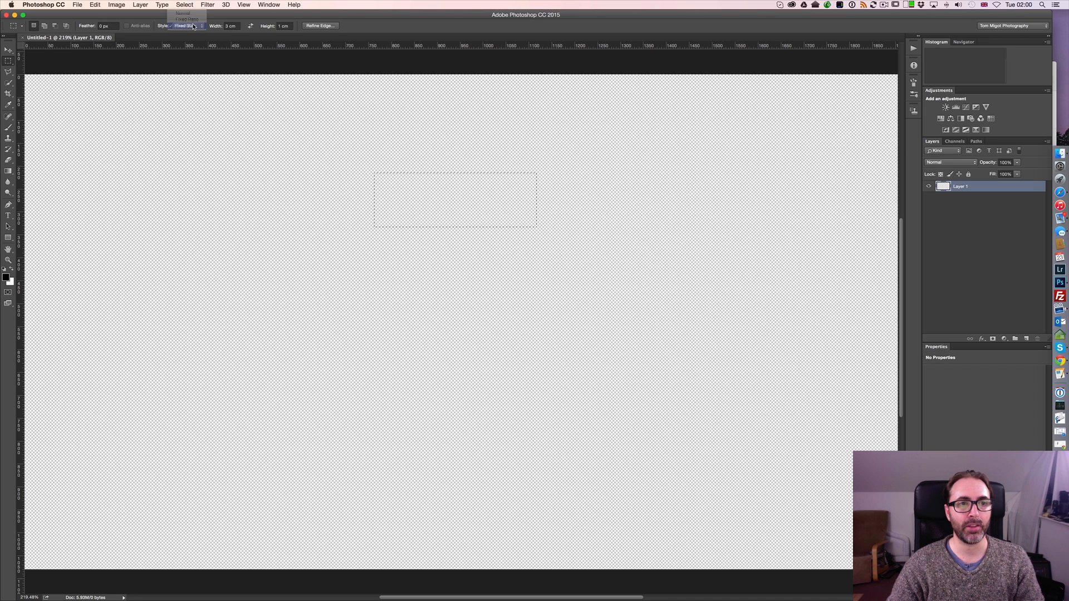
click(194, 20)
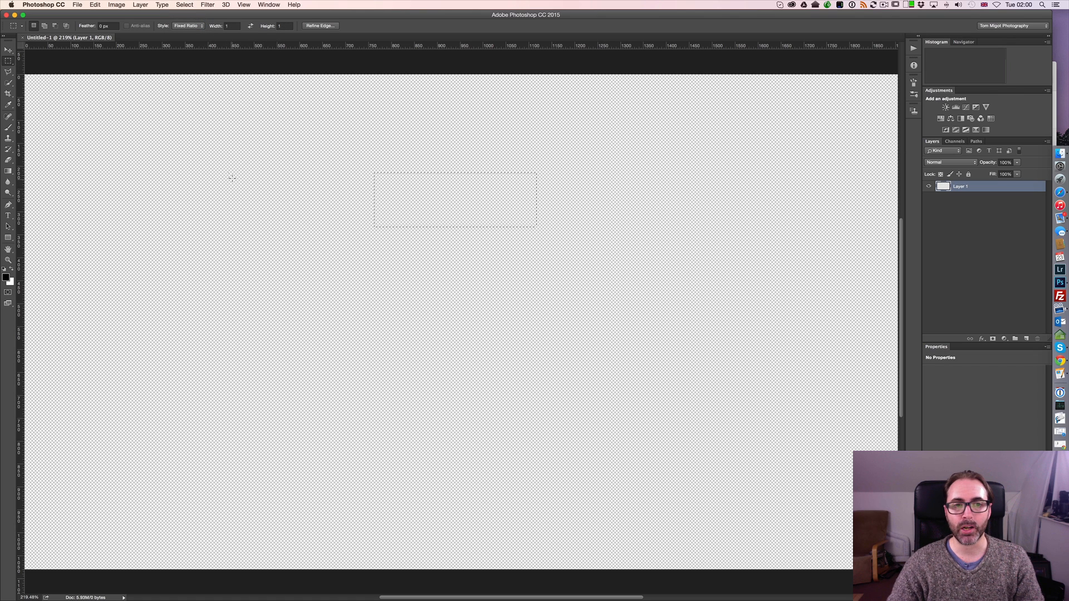
drag(225, 174, 287, 209)
drag(423, 339, 626, 454)
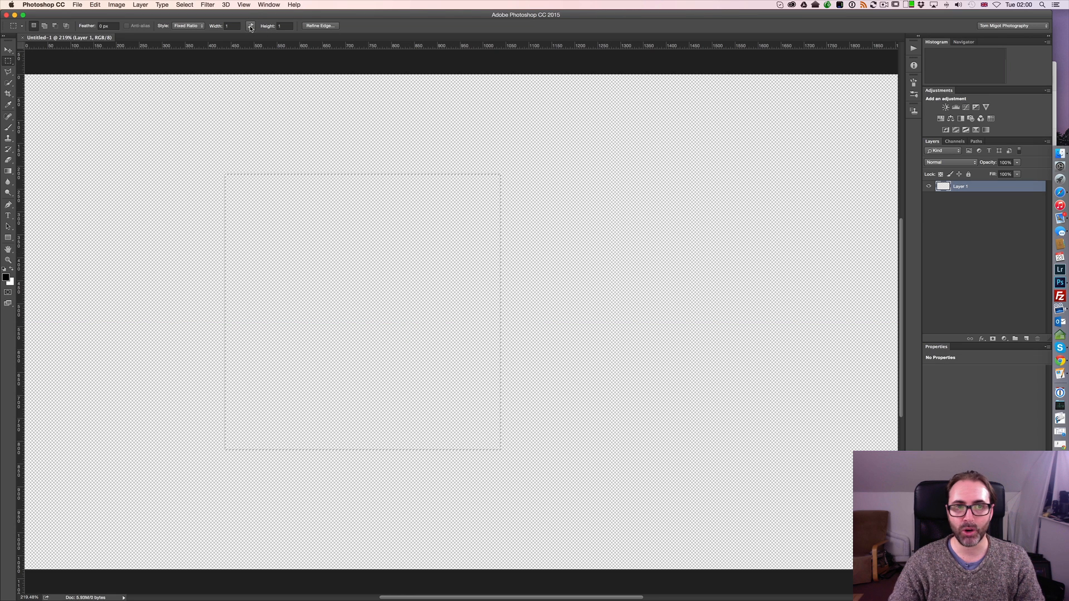
Step: Draw a selection at a 2:1 fixed ratio, and a tall one at the swapped 1:2 ratio in the canvas's upper-left area
click(232, 26)
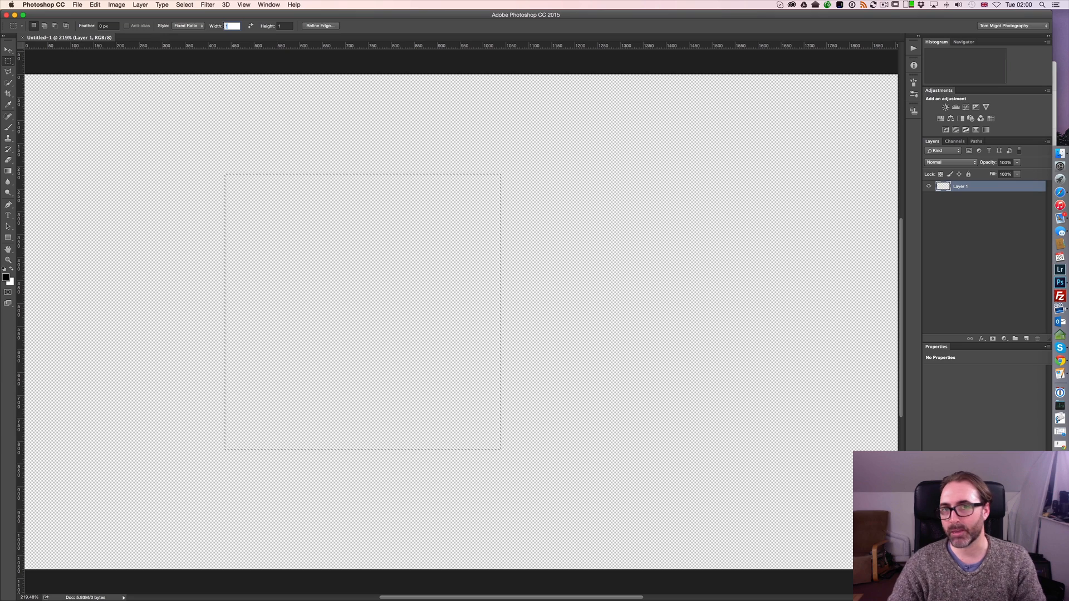
text(2)
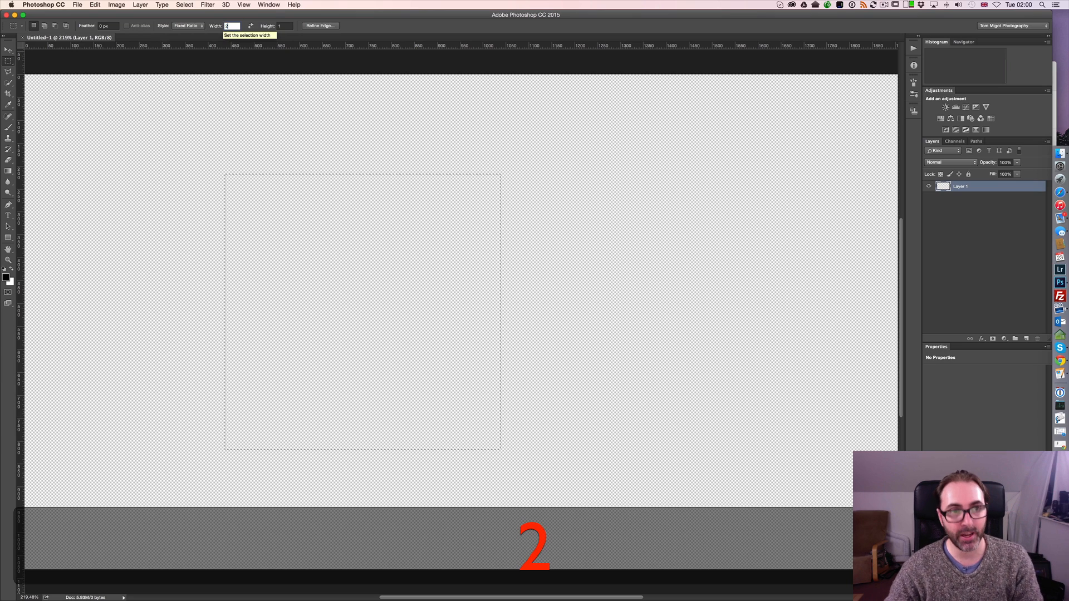
key(Return)
drag(581, 144, 210, 273)
click(251, 26)
drag(182, 128, 398, 341)
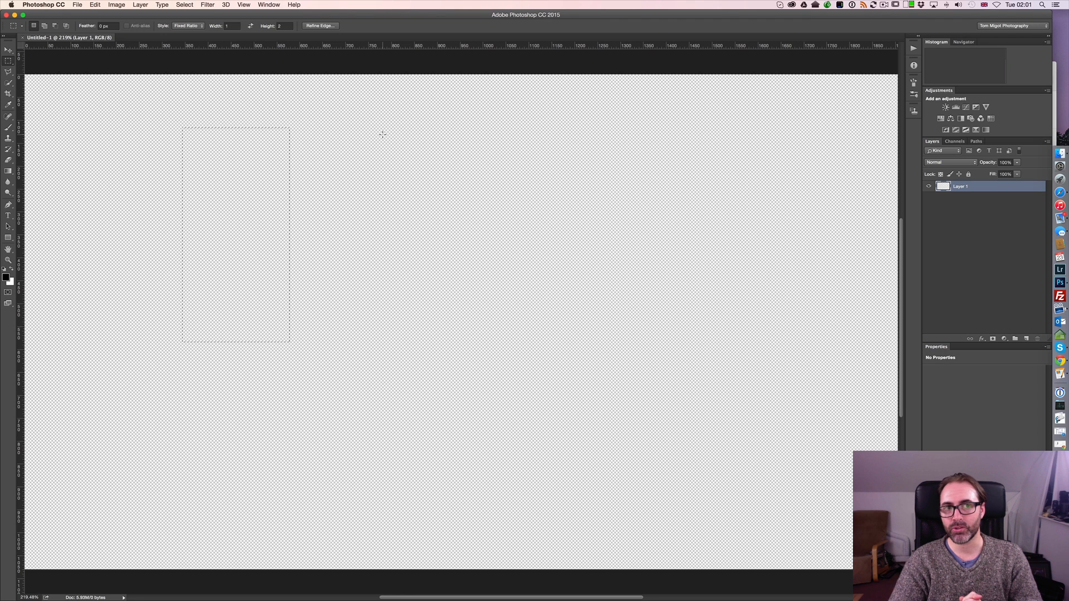
Step: Replace the current selection with a large Normal-style rectangular marquee covering most of the canvas
click(200, 26)
click(184, 17)
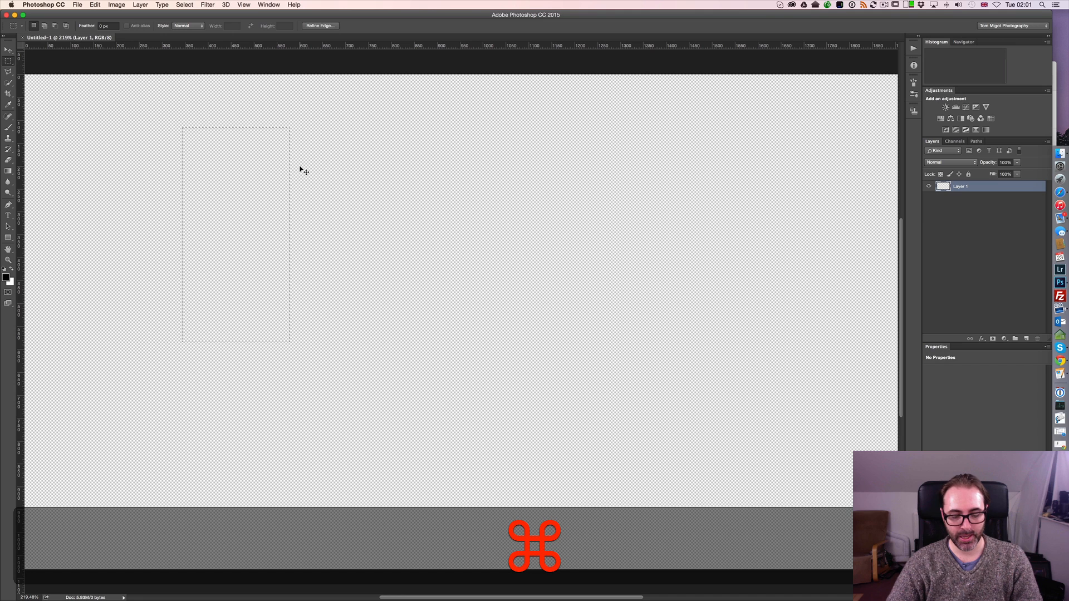
key(super+d)
drag(57, 102, 866, 515)
key(super+d)
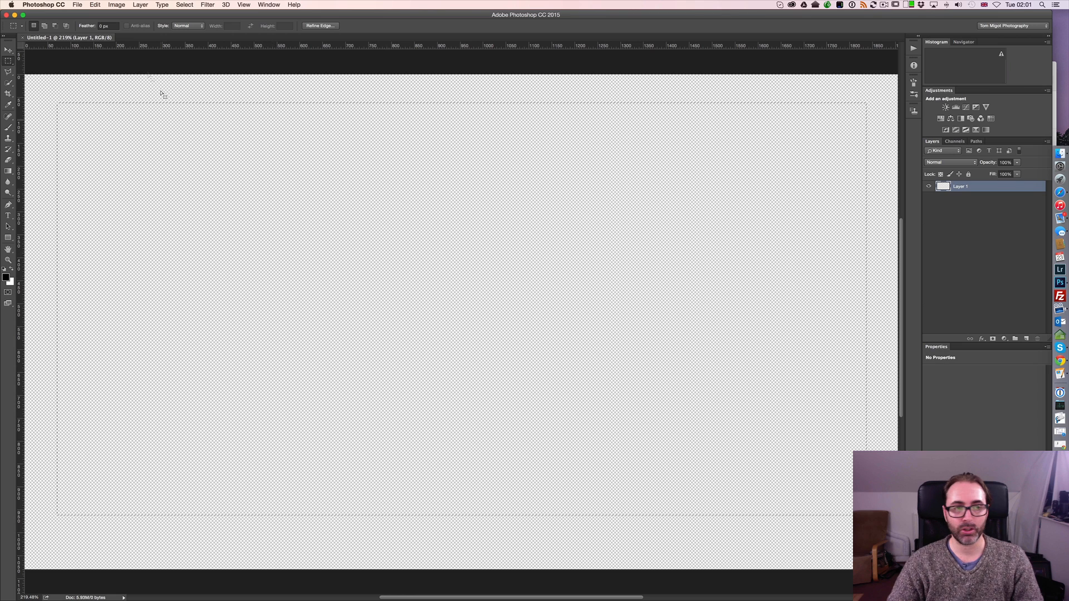
Step: Fill the large selection with the black foreground color in Normal mode at 100% opacity
click(95, 3)
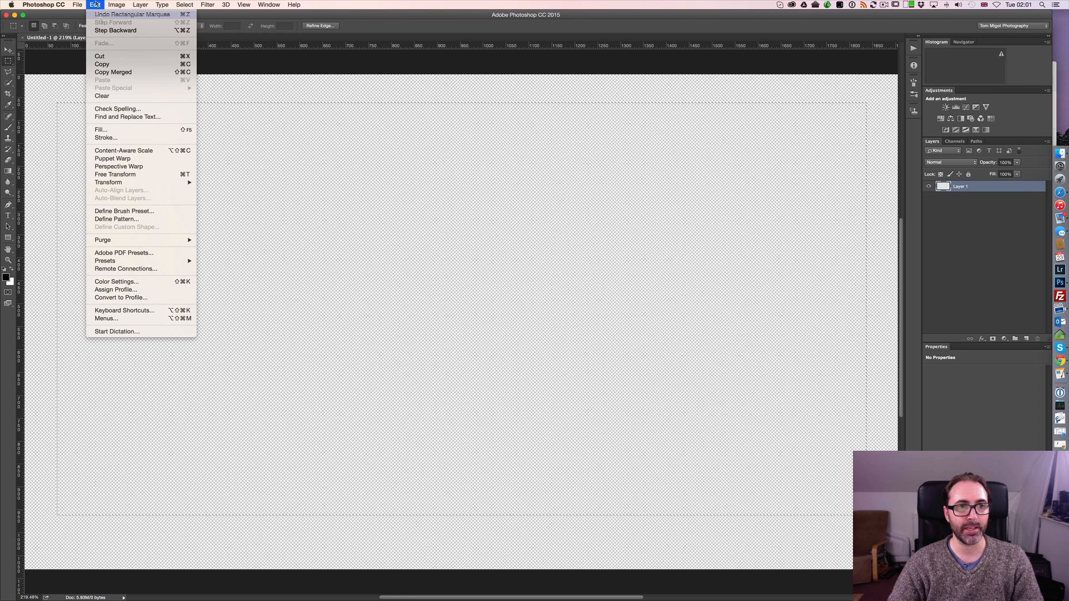
click(143, 128)
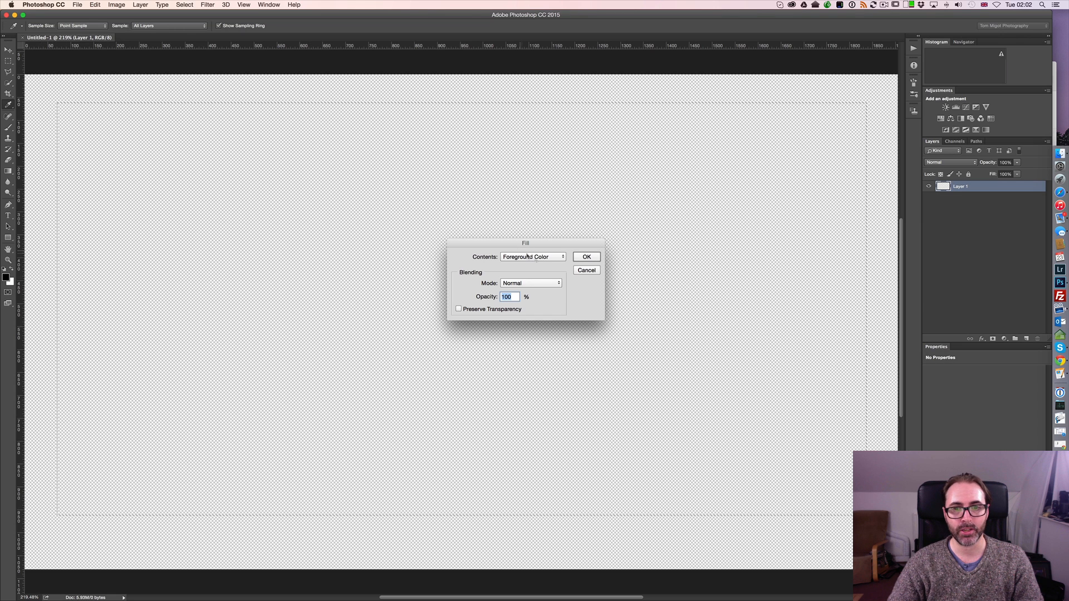
click(587, 257)
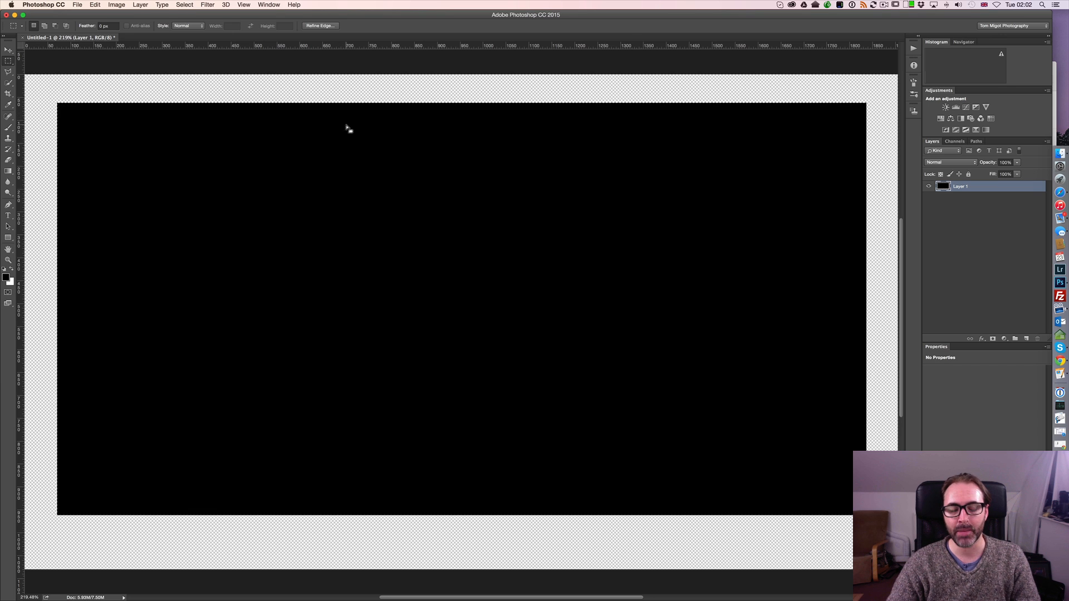
Step: Move only the selection outline slightly up and to the right of the black rectangle, and undo that move
drag(339, 138, 355, 125)
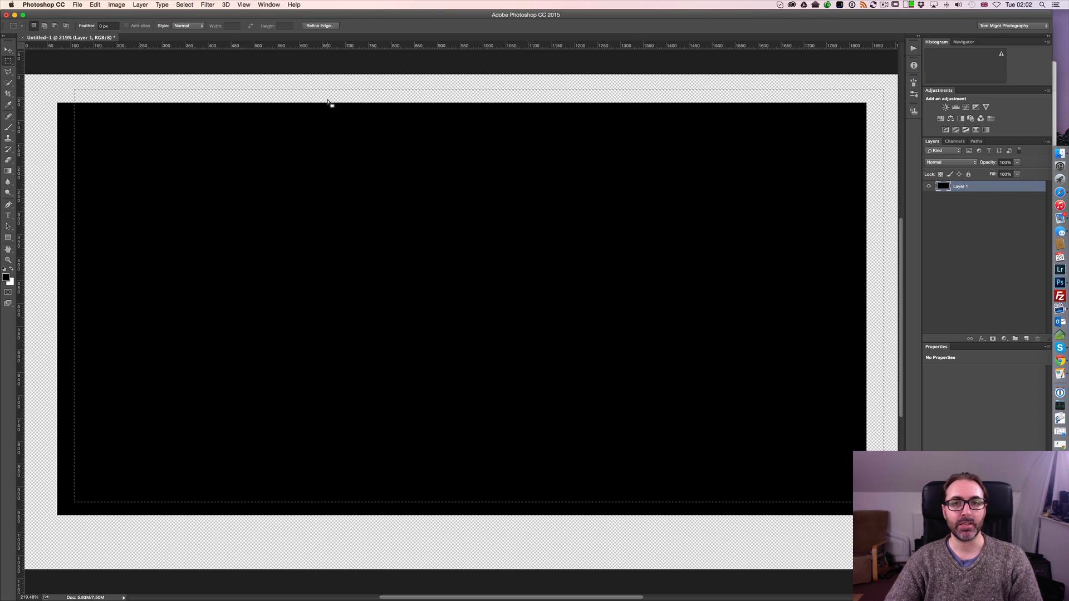
key(super+z)
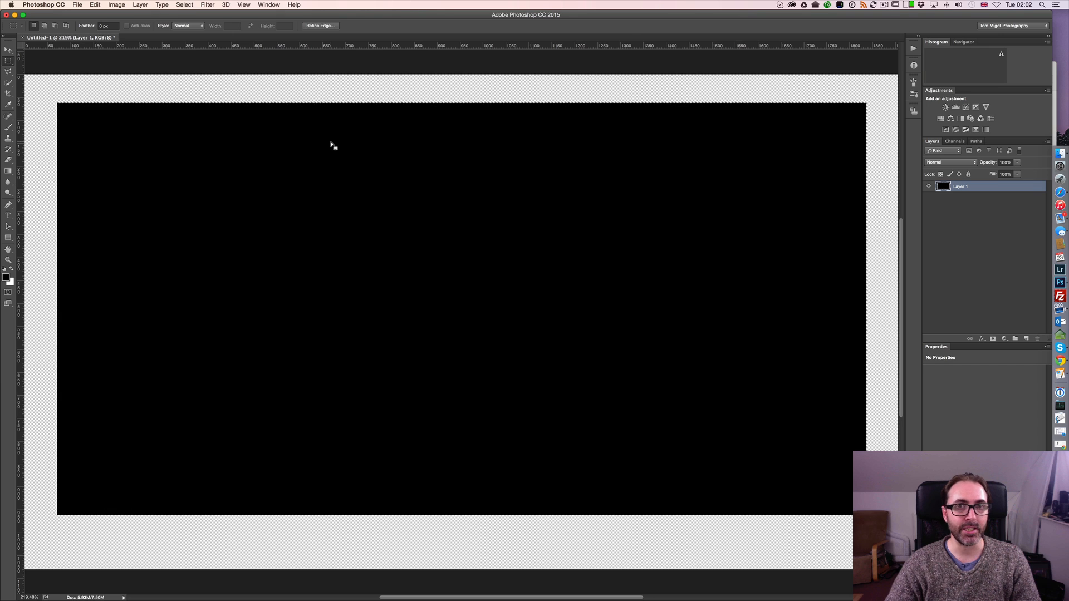
Step: Move the selected black rectangle's pixels slightly down the canvas and clear the selection
key(super)
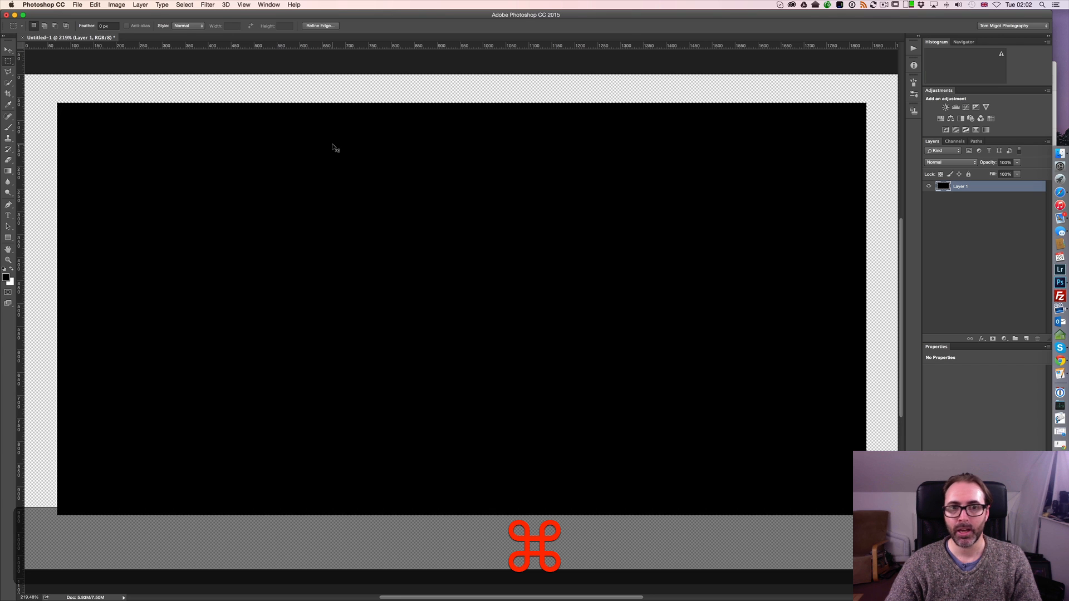
mouse_move(336, 148)
mouse_down()
mouse_move(358, 136)
mouse_move(323, 136)
mouse_move(322, 172)
mouse_move(344, 172)
mouse_move(358, 149)
mouse_move(332, 134)
mouse_move(301, 156)
mouse_move(332, 186)
mouse_move(358, 158)
mouse_move(320, 148)
mouse_move(334, 168)
mouse_up()
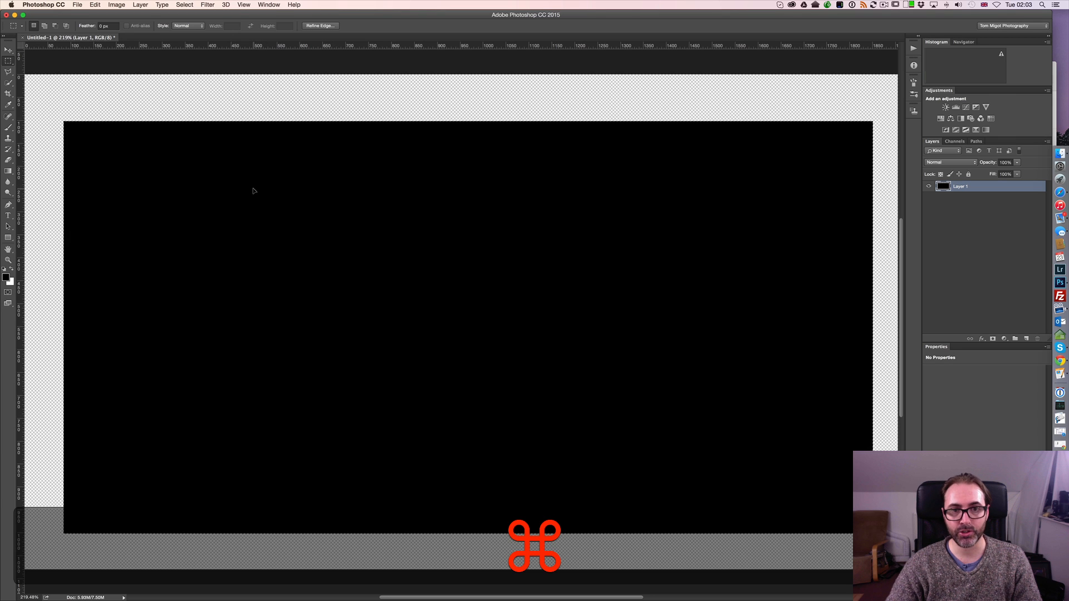
key(super+d)
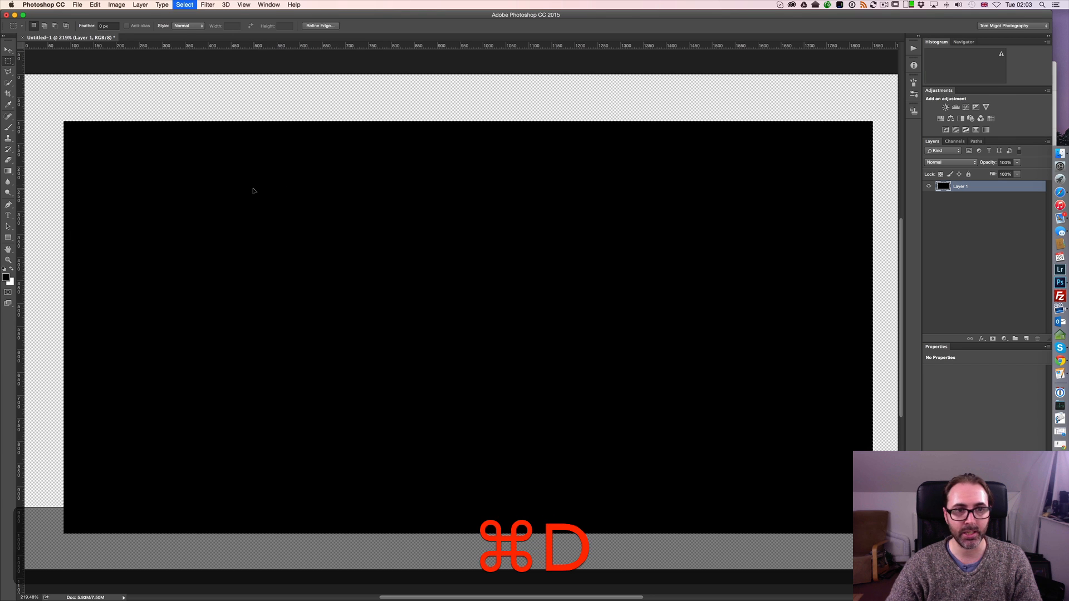
Step: Select a wide rectangle inside the black area, move its pixels up and right over the area's upper edge, and deselect
drag(303, 187, 591, 266)
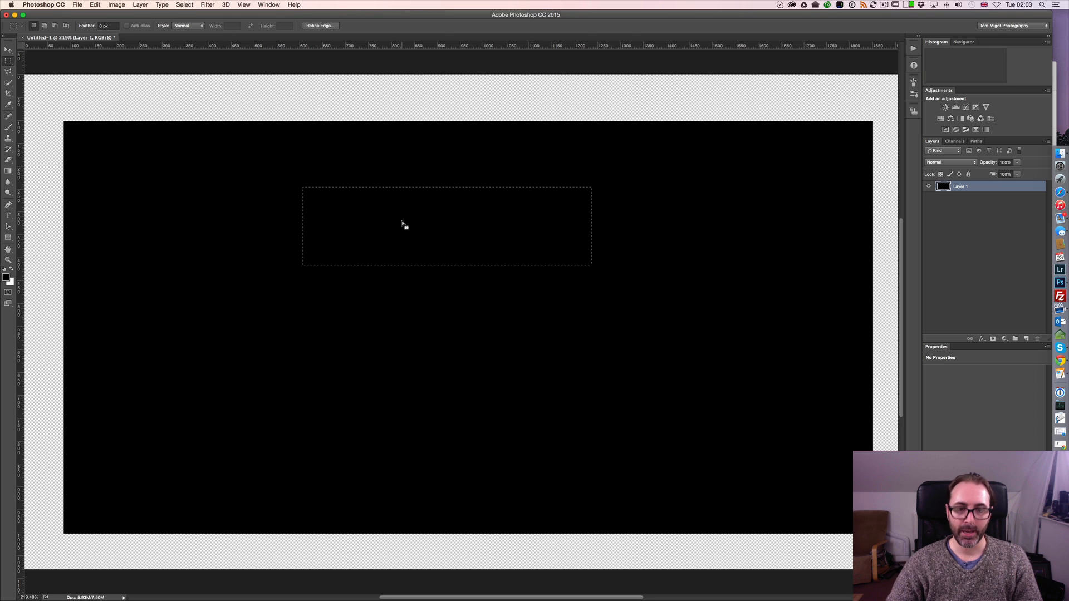
key(super)
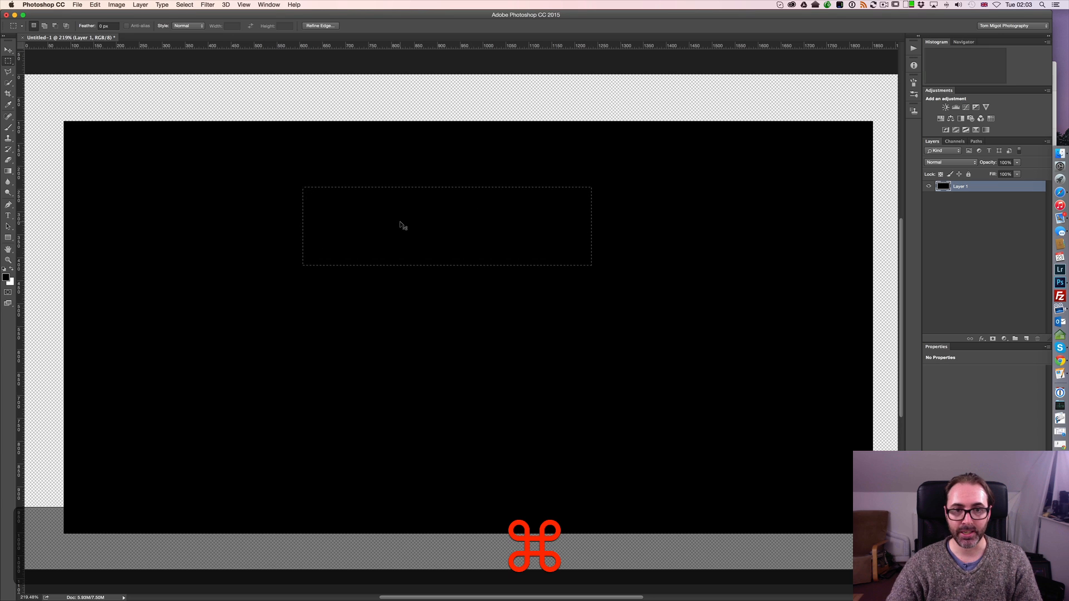
drag(406, 224, 594, 118)
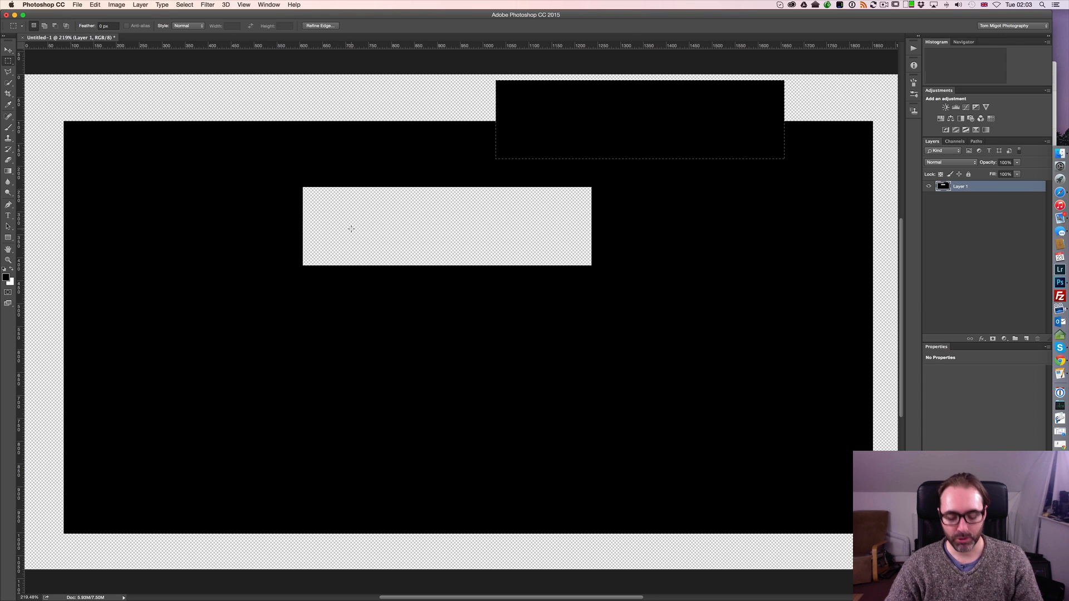
key(super+d)
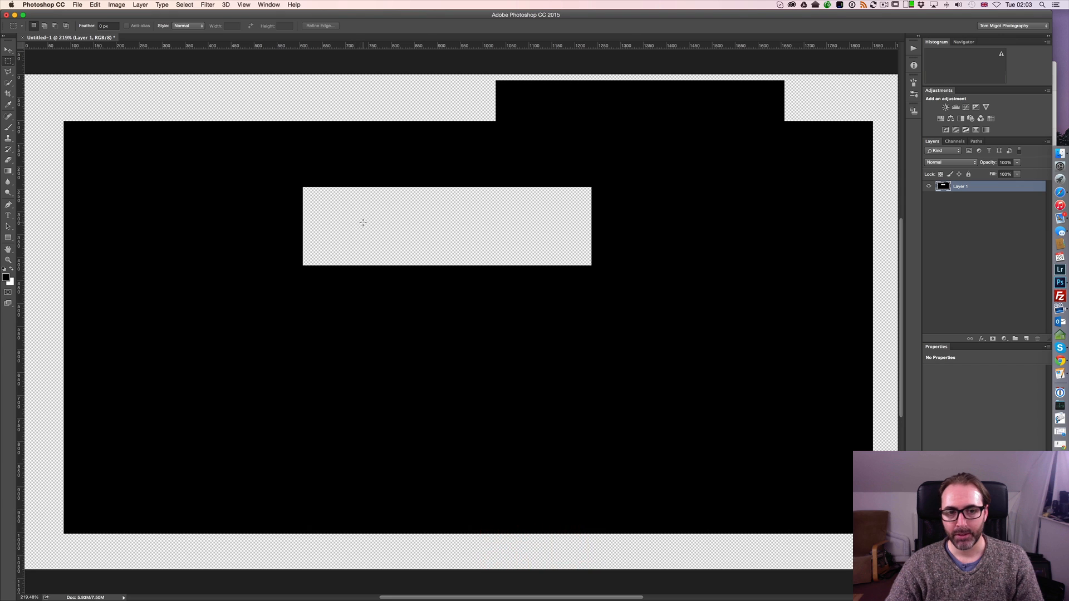
Step: Try to move the contents of a small rectangular selection drawn inside the transparent cut-out
drag(360, 211, 480, 241)
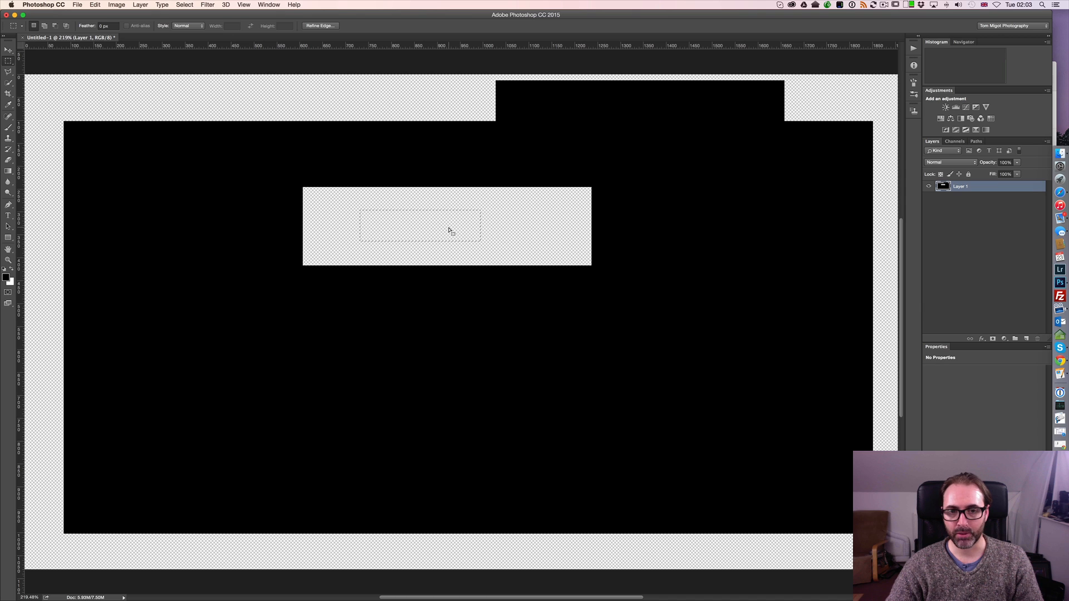
mouse_move(451, 231)
mouse_down()
mouse_move(472, 226)
mouse_move(436, 234)
mouse_move(501, 230)
mouse_move(440, 229)
mouse_up()
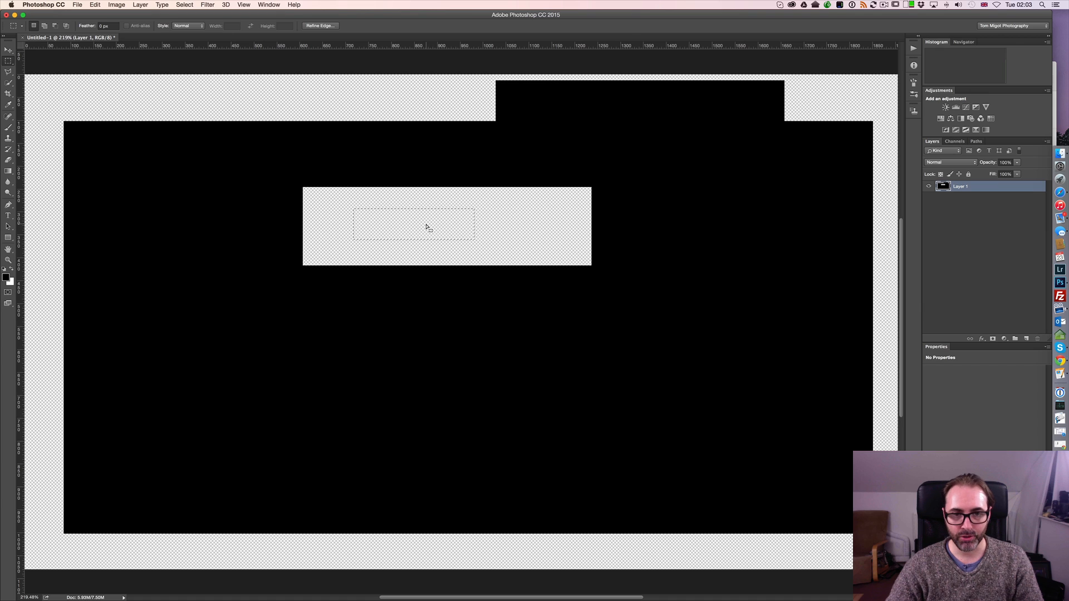
key(super)
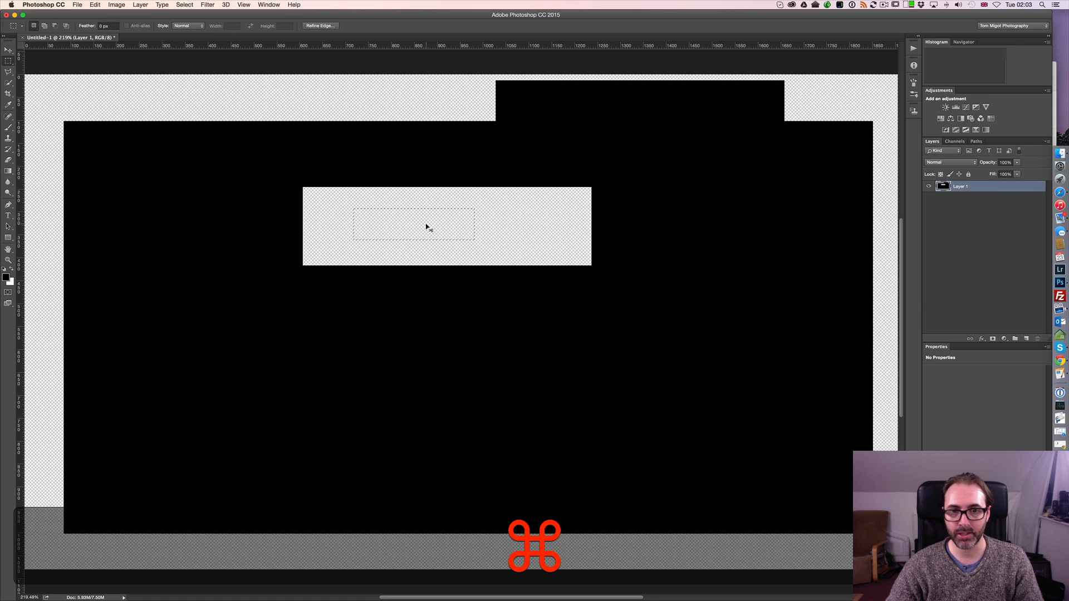
super+click(425, 228)
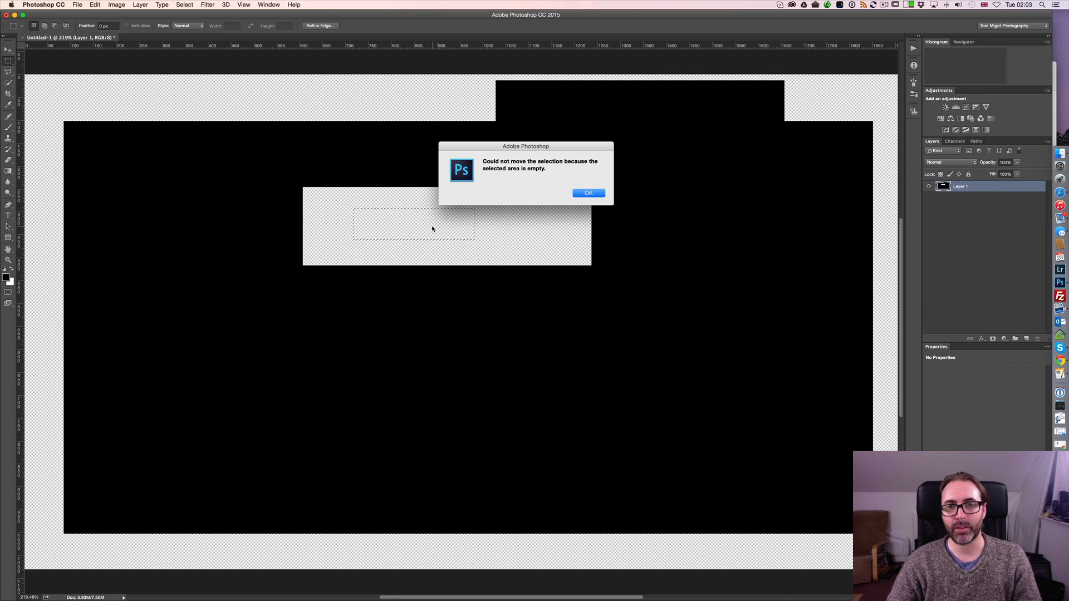
click(590, 194)
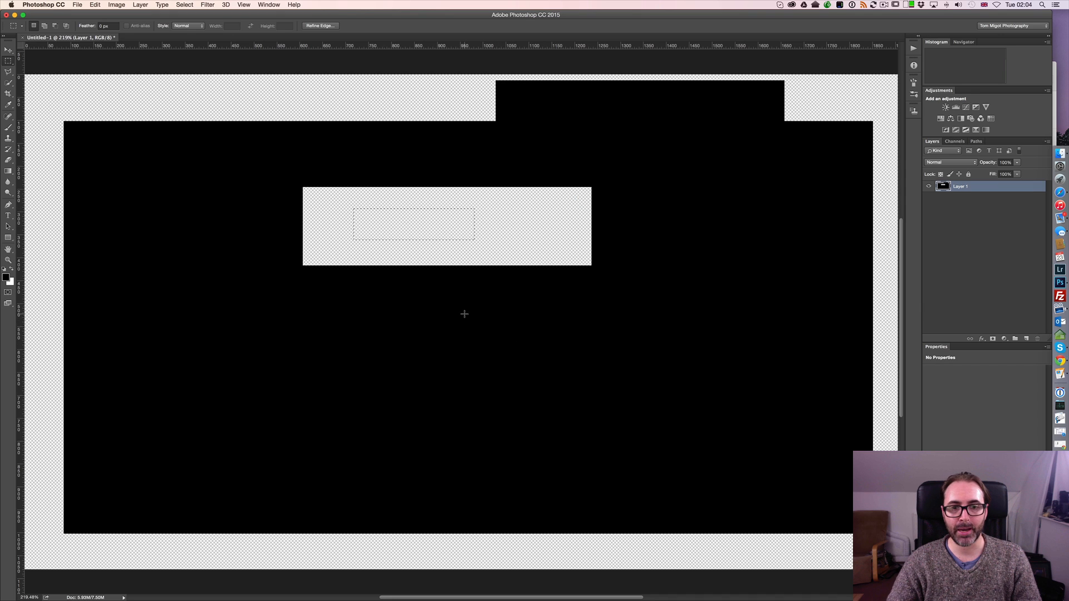
Step: Select a small rectangle over the cut-out's lower-right corner and move its pixels left and slightly up into the cut-out
drag(565, 245, 635, 296)
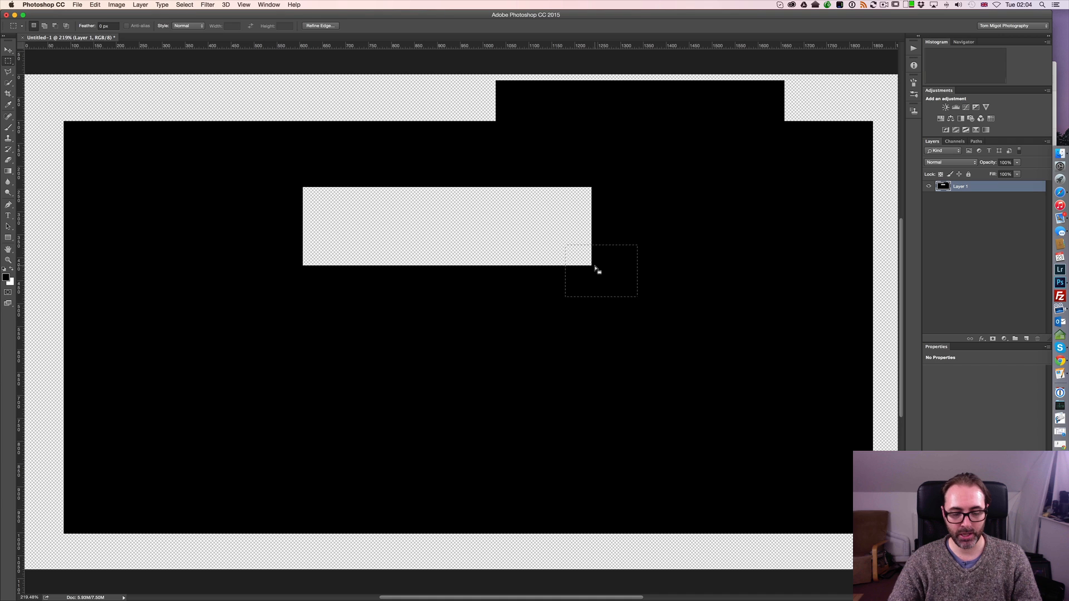
key(super)
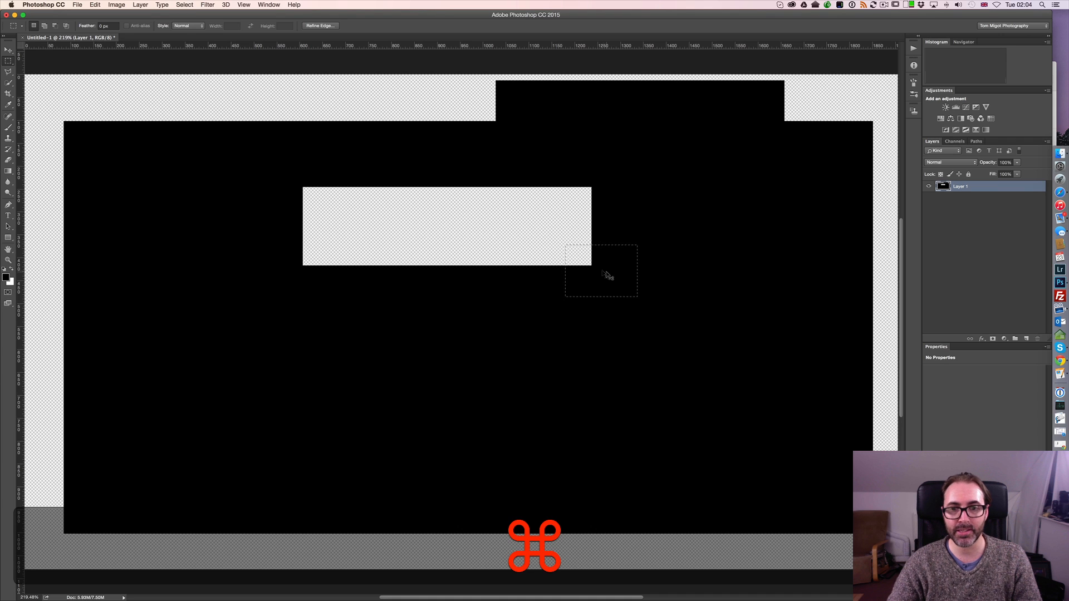
drag(602, 273, 516, 251)
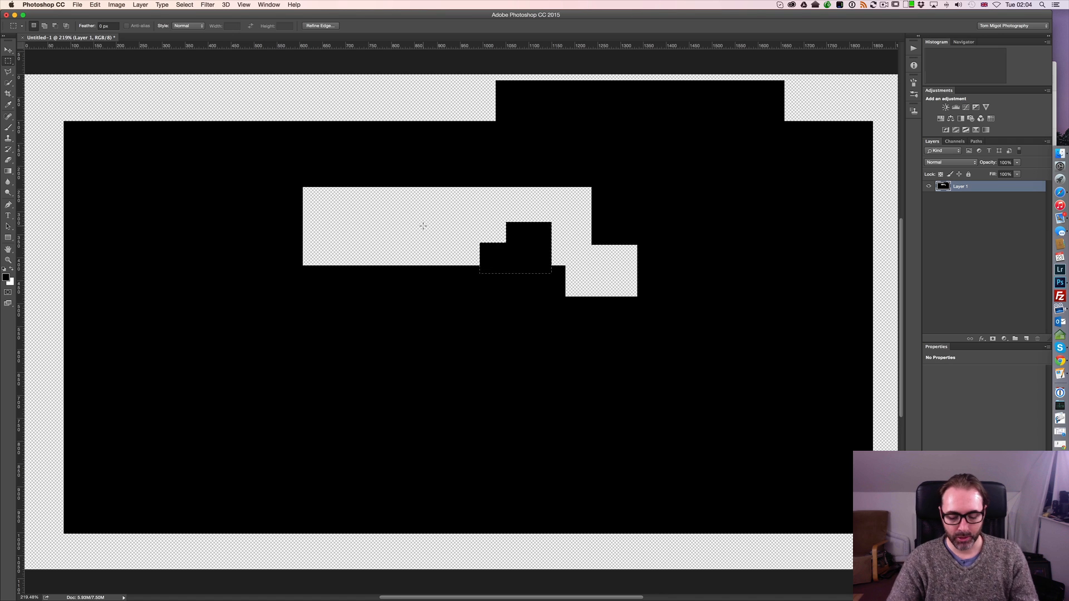
Step: Create a new 1920 x 1080 px document with White background contents and fit it to the window
key(super+n)
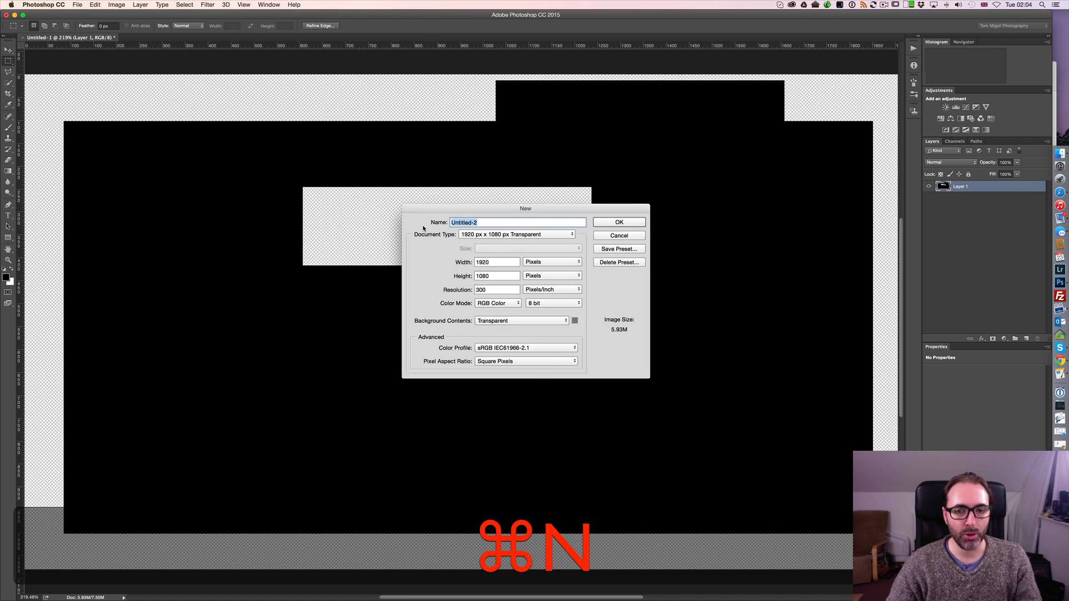
click(505, 324)
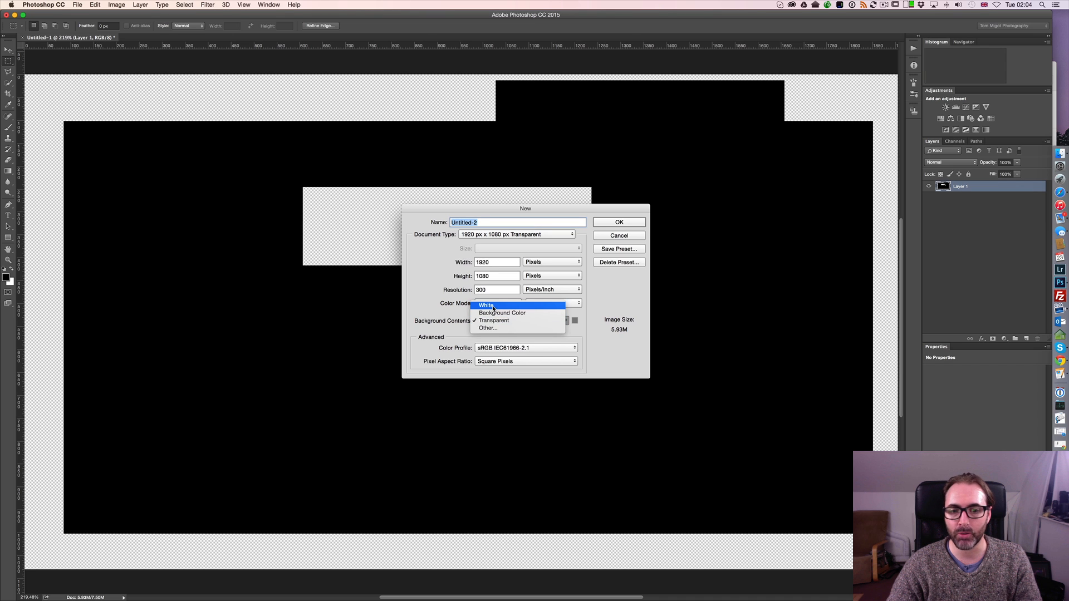
click(494, 308)
click(623, 223)
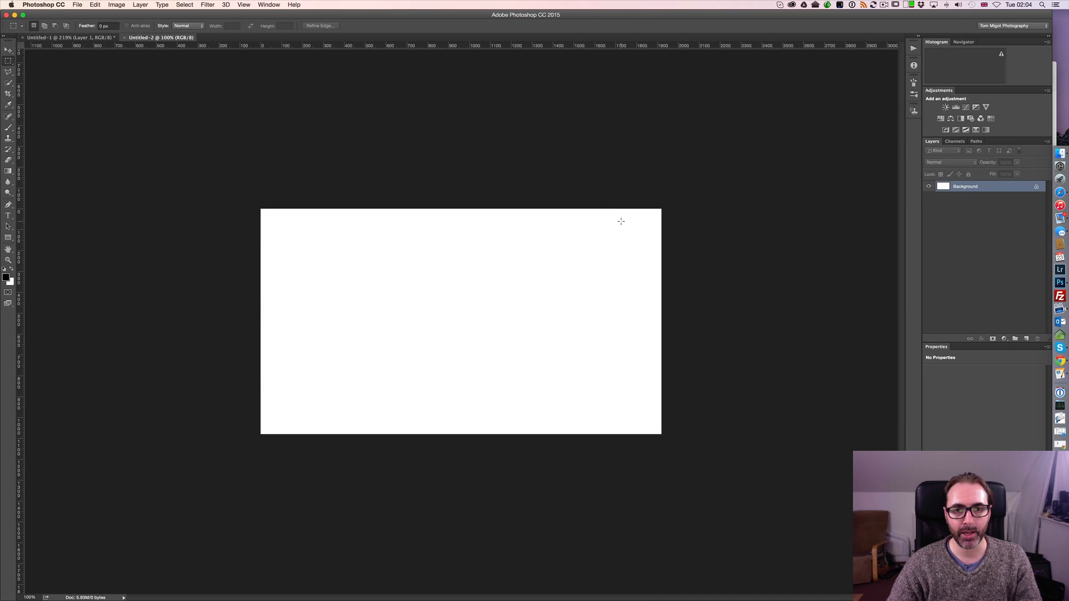
key(super+0)
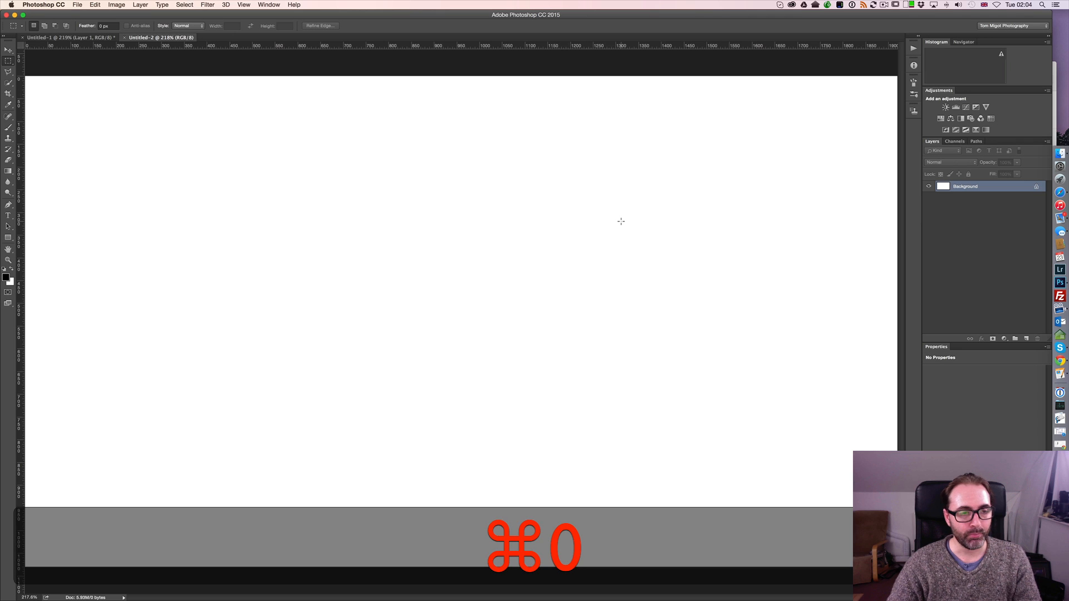
Step: Set the foreground color to red and the background color to blue
click(6, 277)
click(322, 283)
key(Return)
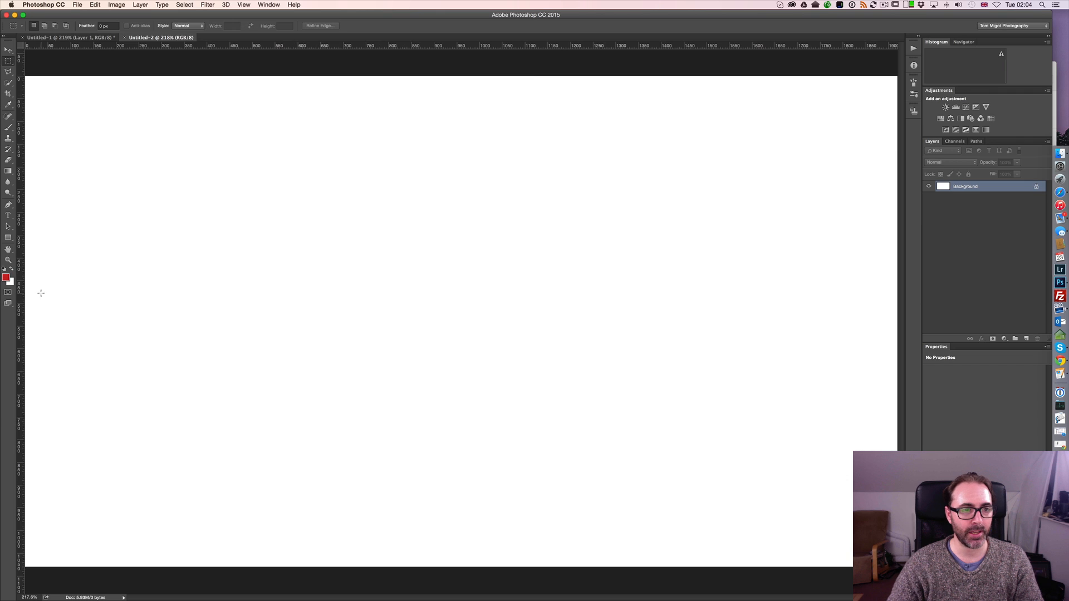
click(10, 283)
click(347, 307)
click(325, 289)
click(420, 261)
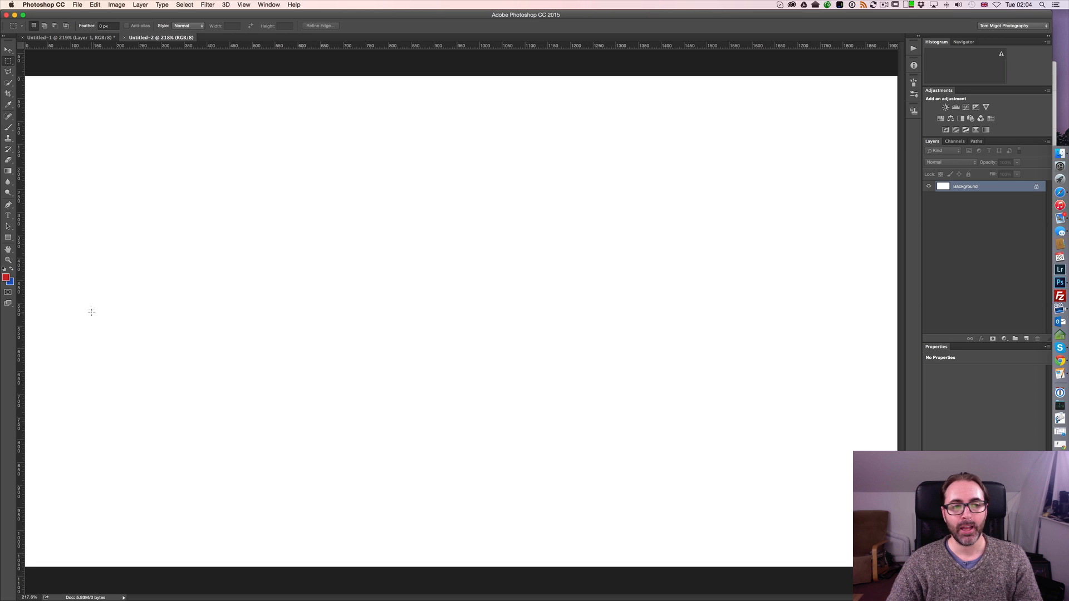
Step: Select a large rectangle on the white Background layer, move its pixels up and to the right, and deselect
drag(188, 167, 664, 395)
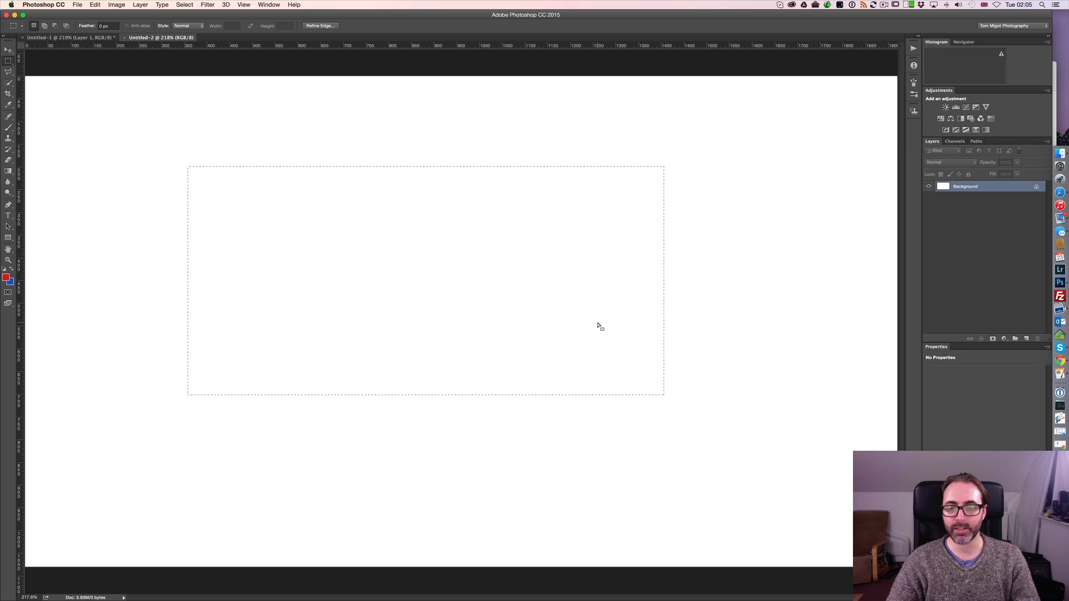
key(super)
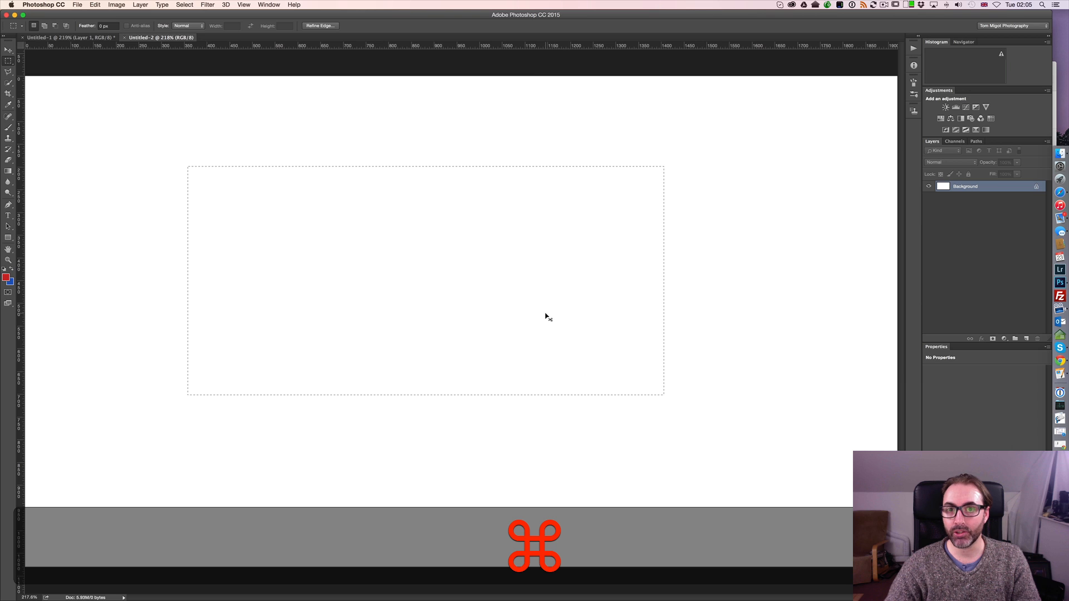
drag(546, 316, 712, 272)
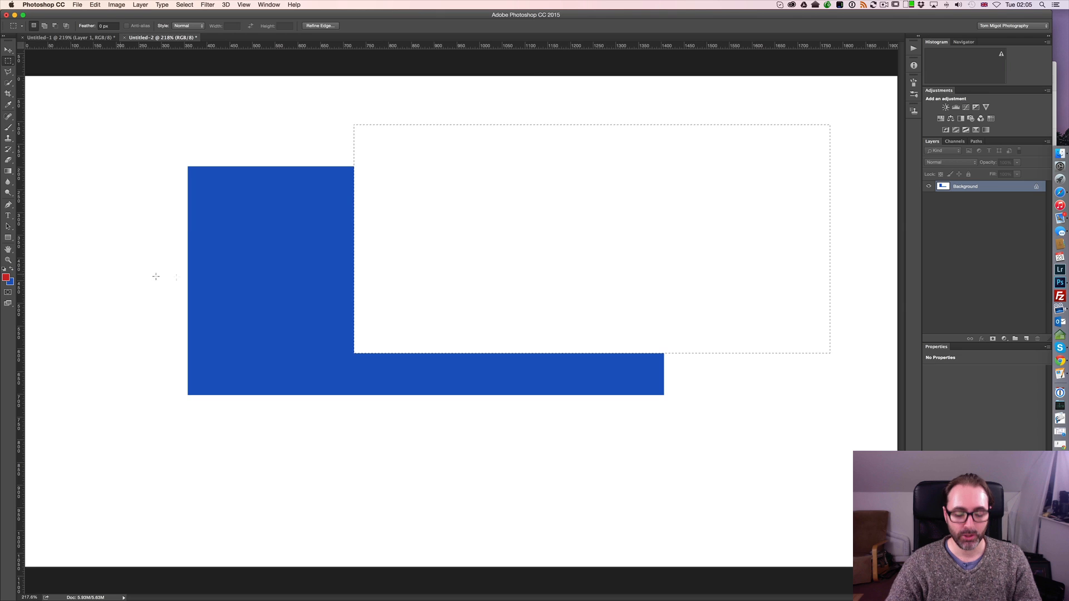
key(super+d)
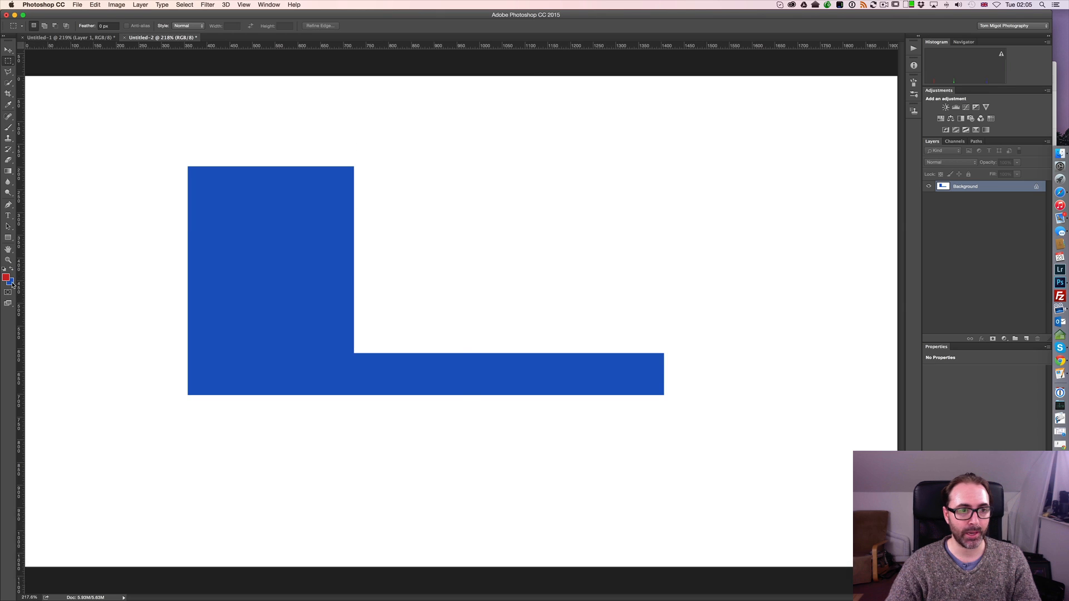
Step: Change the background color from blue to purple
click(11, 282)
click(346, 288)
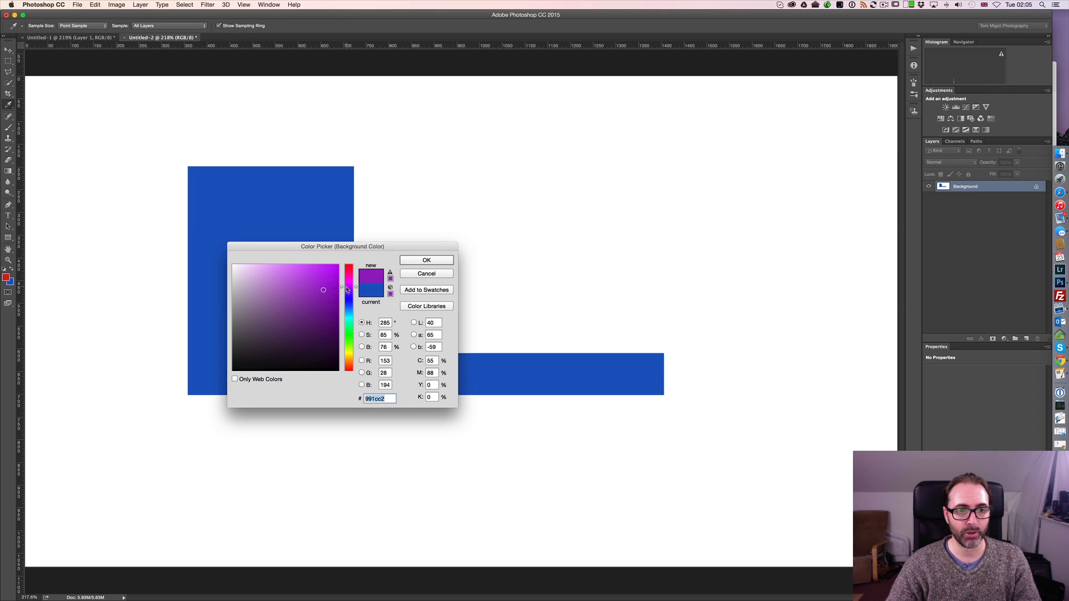
click(427, 261)
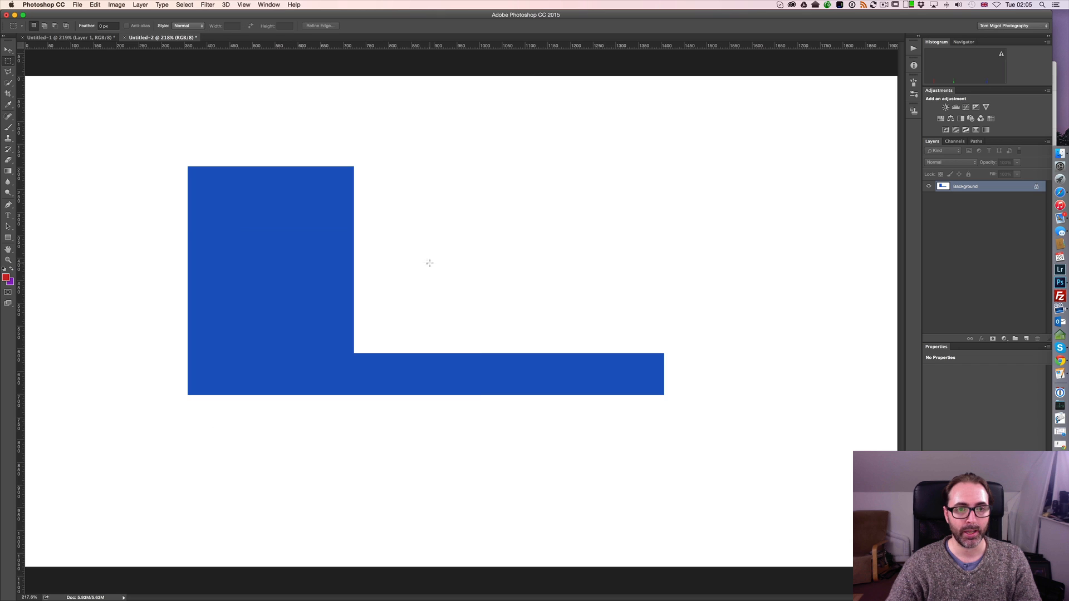
Step: Select a small rectangle over the blue L-shape's inner corner, move its pixels up and right onto the white area, and deselect
drag(333, 296, 402, 373)
key(super)
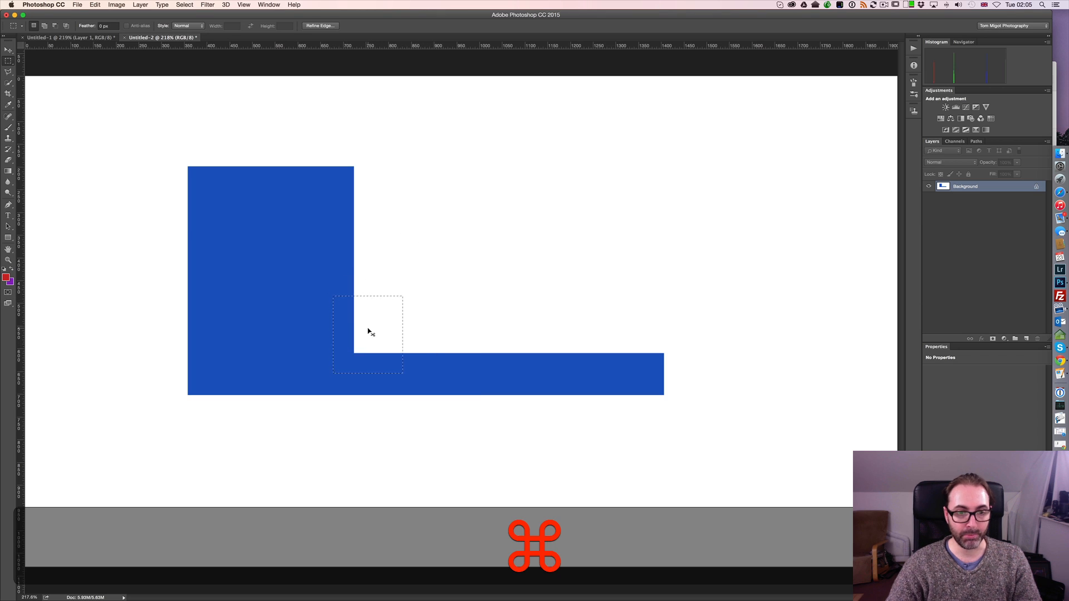
drag(362, 336, 592, 258)
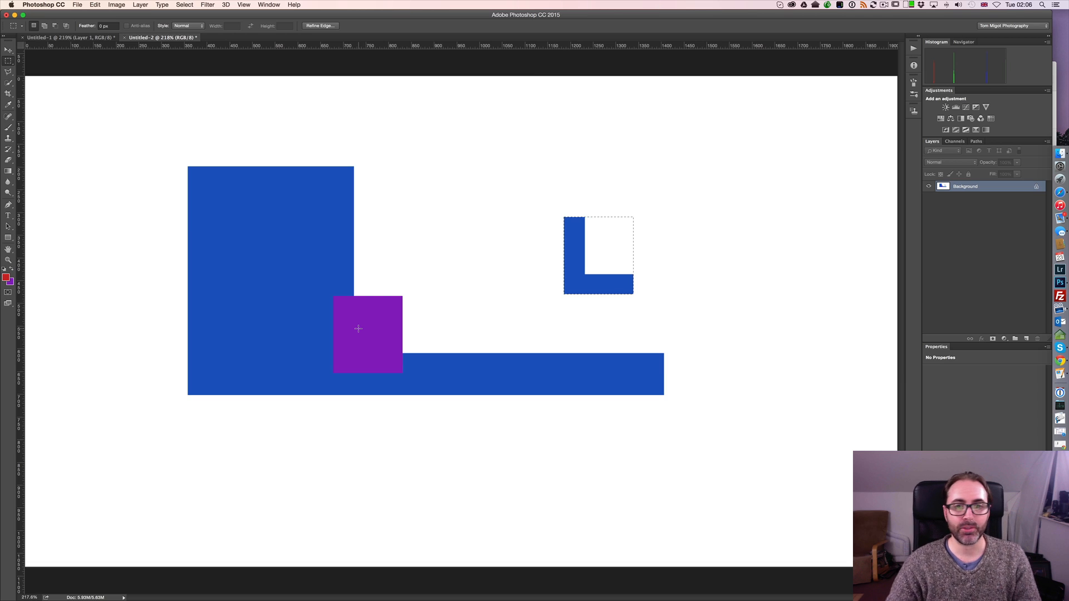
key(super)
key(super+d)
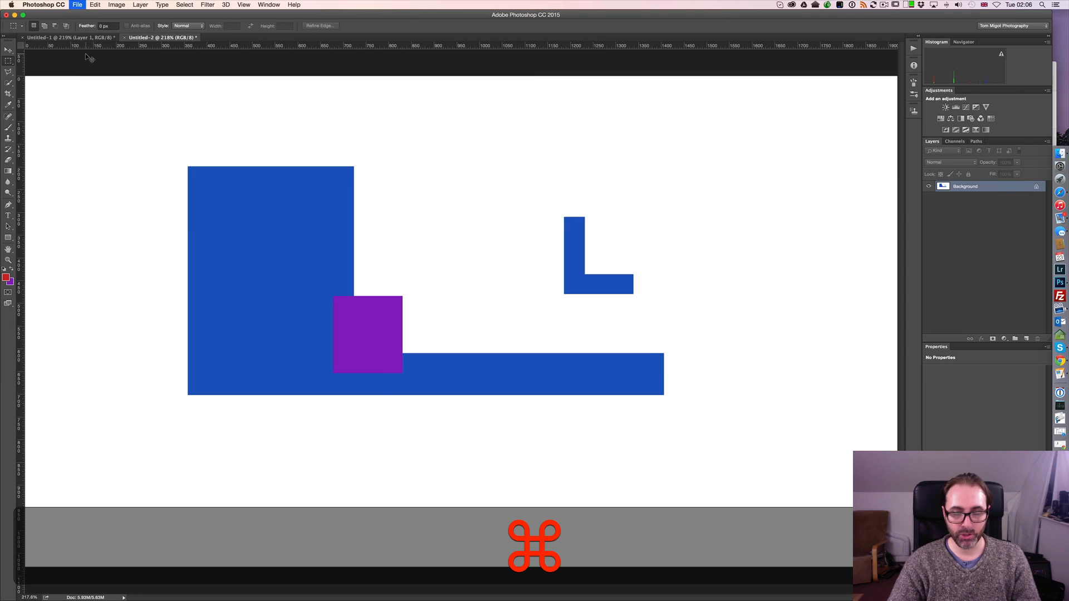
Step: Create a new document from the 1920 px x 1080 px Black preset and fit it to the window
key(super+n)
click(533, 321)
click(532, 322)
click(530, 234)
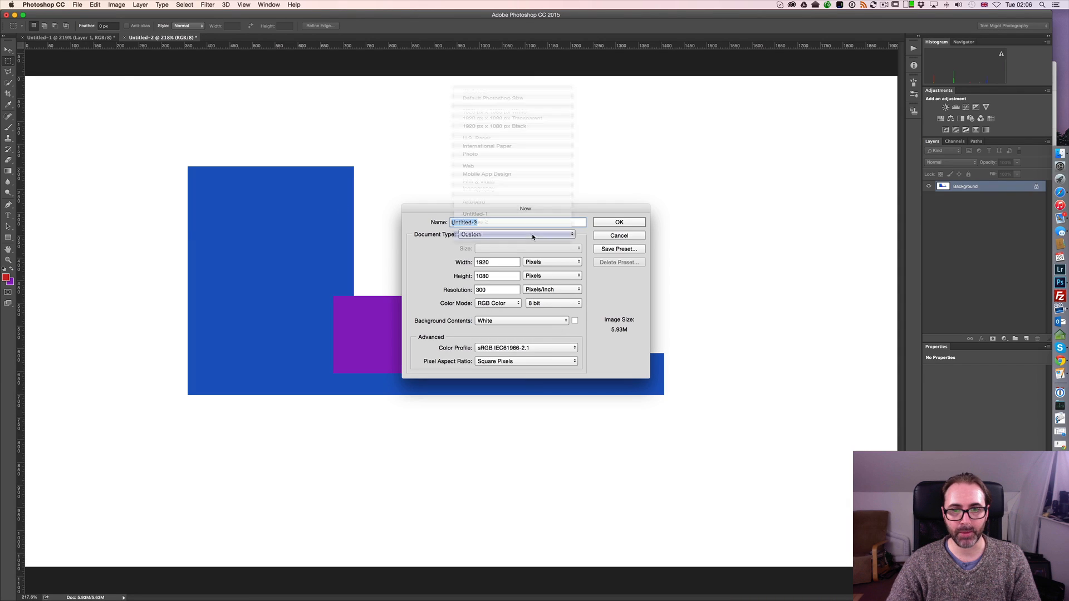
click(544, 127)
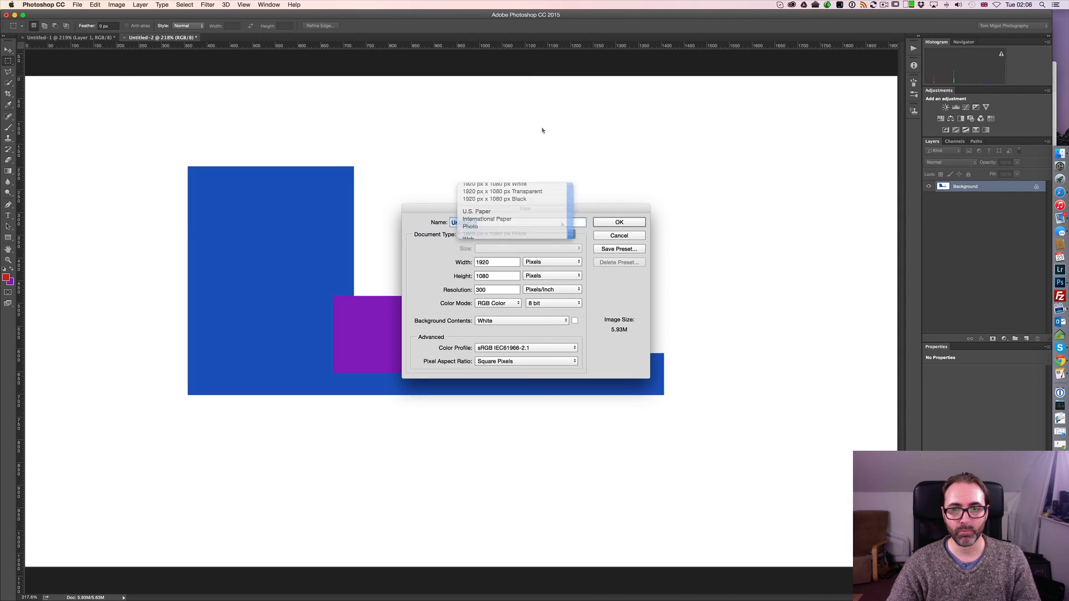
click(613, 223)
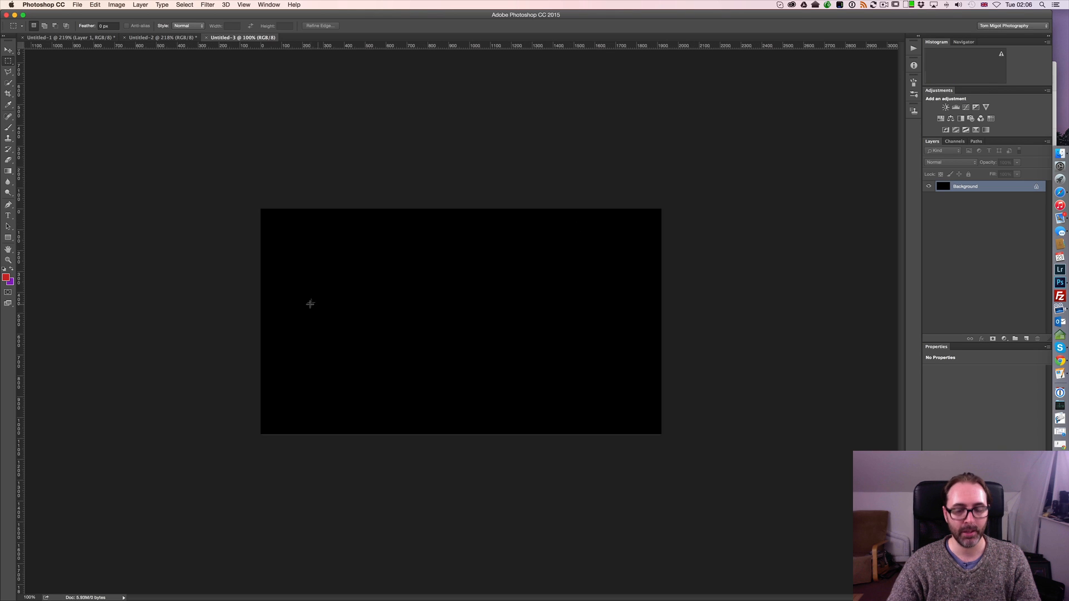
key(super+0)
Step: Select a rectangle on the black Background layer, move its pixels to the right, then back left and down to partly overlap the purple area
drag(224, 196, 478, 340)
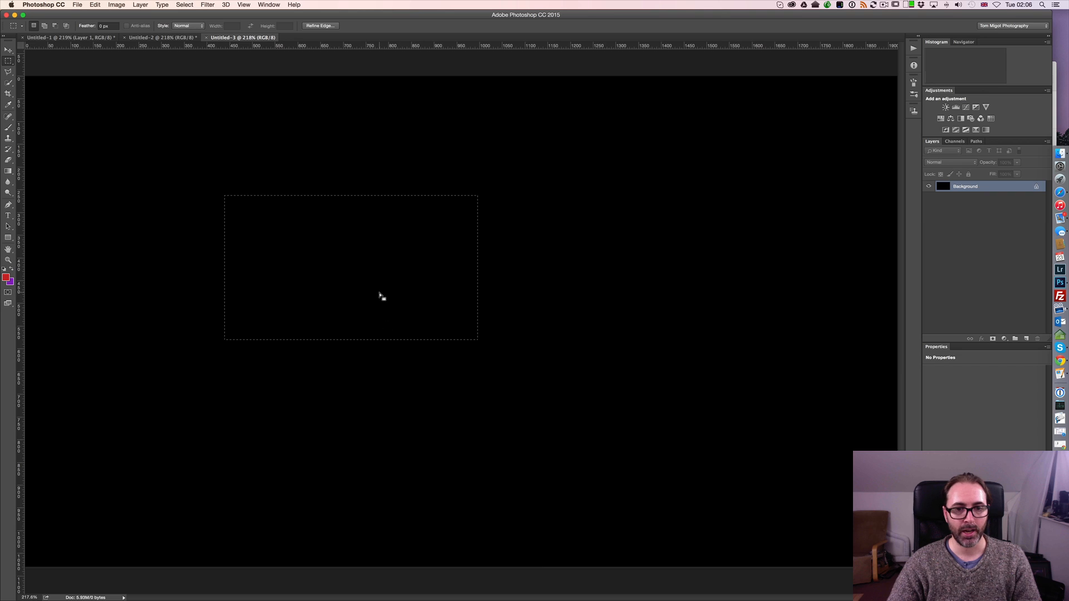
key(super)
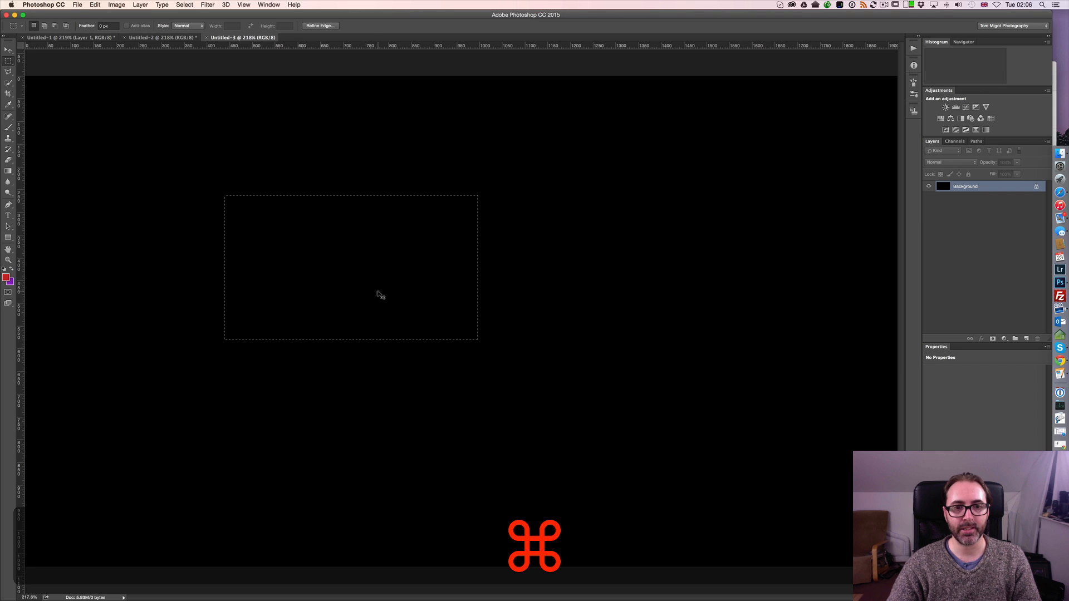
drag(376, 290, 670, 305)
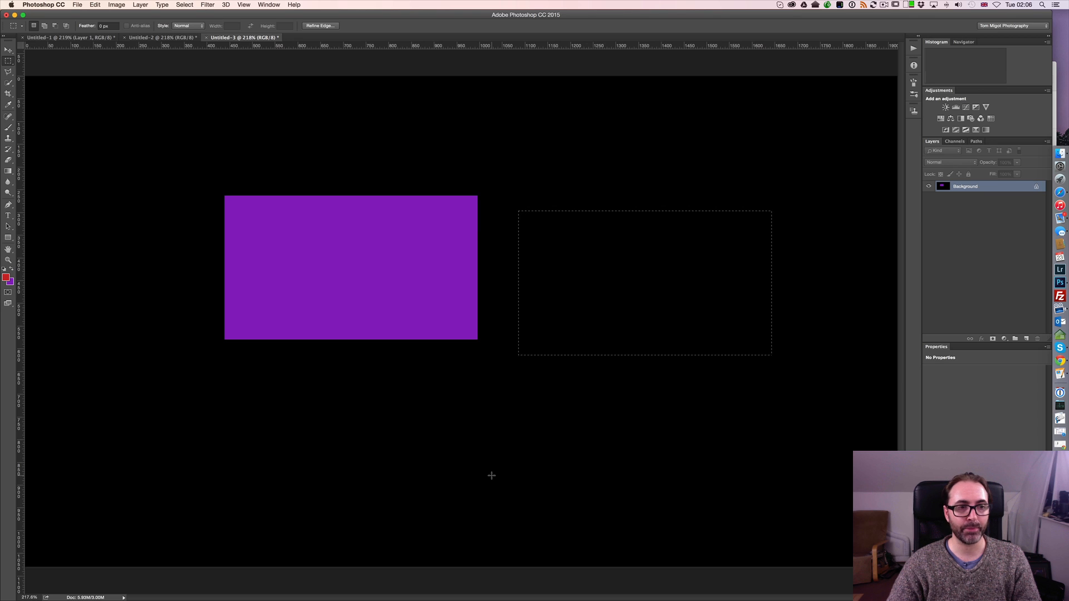
drag(585, 328, 233, 378)
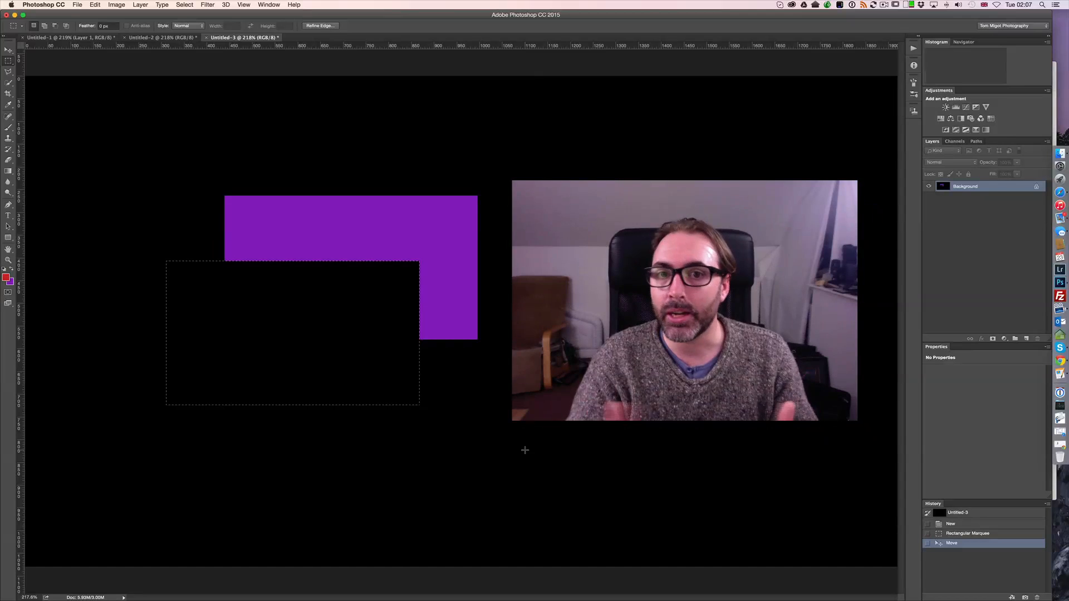